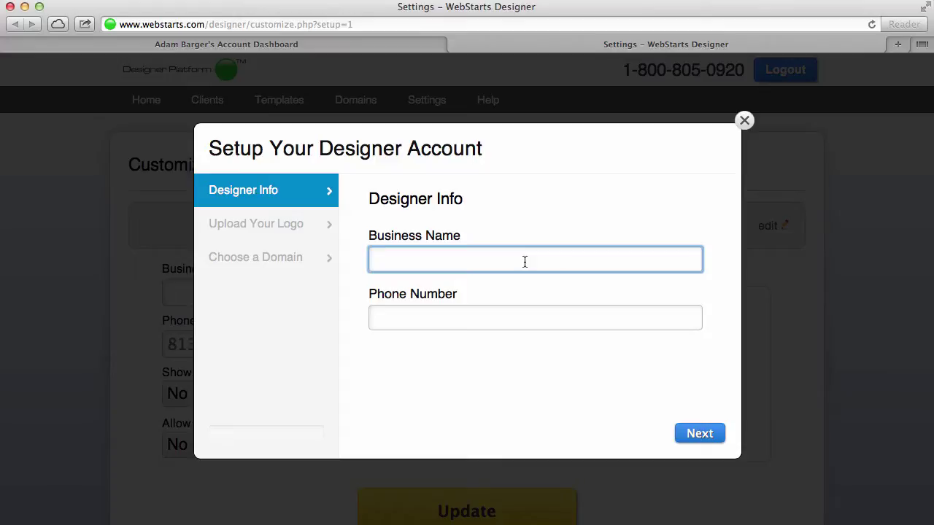
# Enter Pinwheel Designs as the business name and fill in the business phone number.
pyautogui.write('Pinwheel Designs')
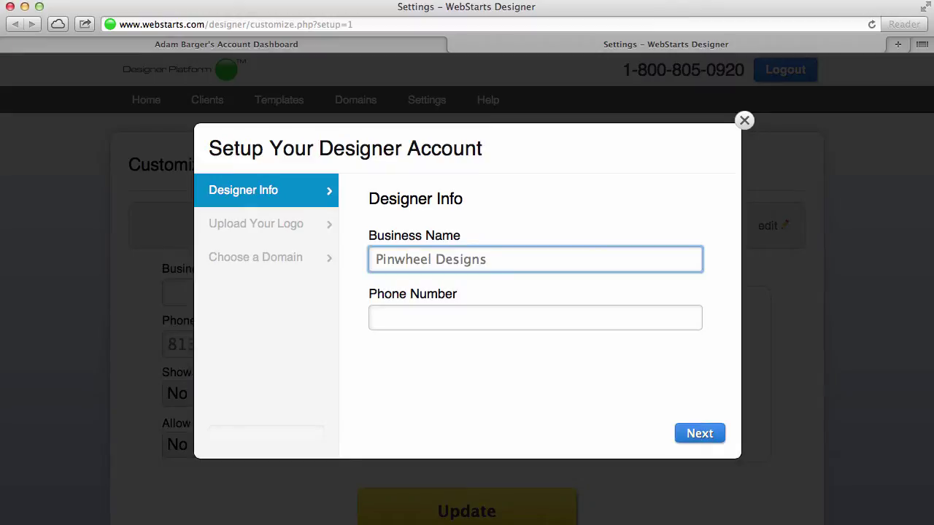
pyautogui.press('Tab')
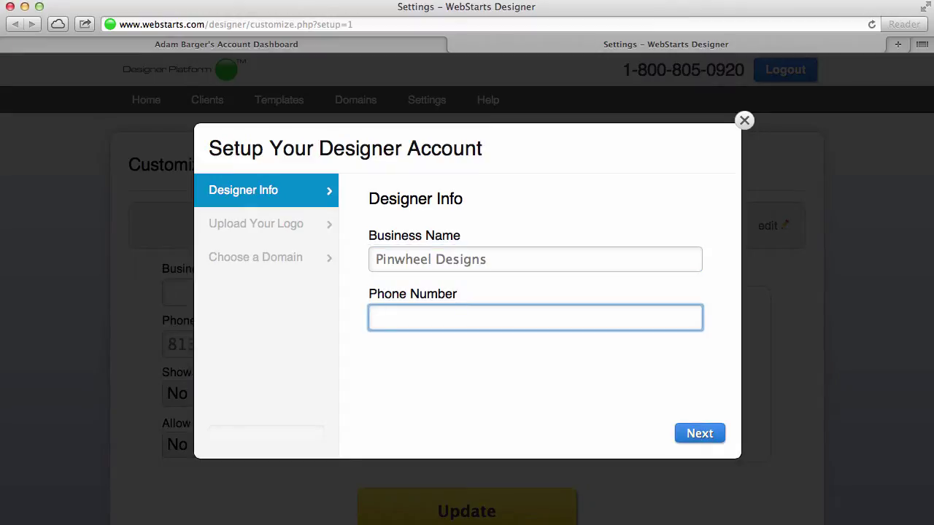
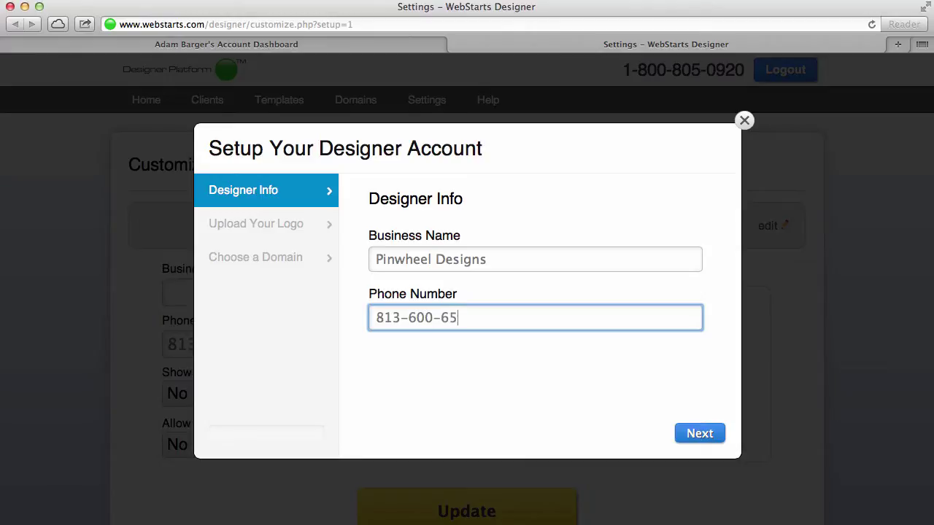
# Upload the Pinwheel logo image as the designer logo and continue to domain selection.
pyautogui.click(699, 437)
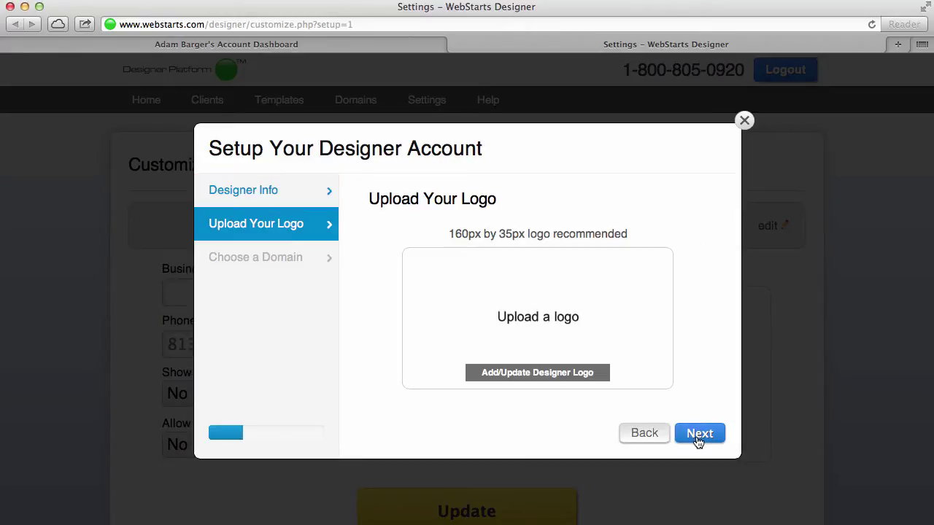
pyautogui.click(538, 372)
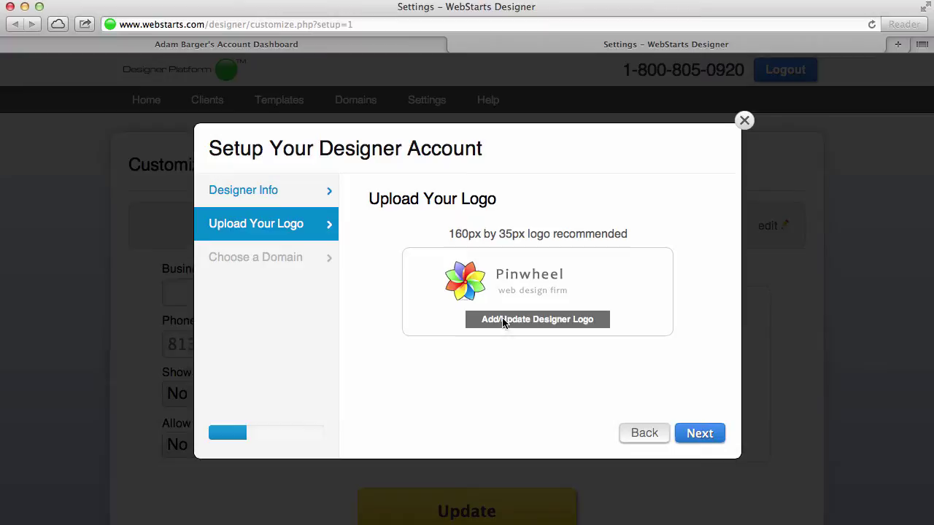
pyautogui.click(704, 438)
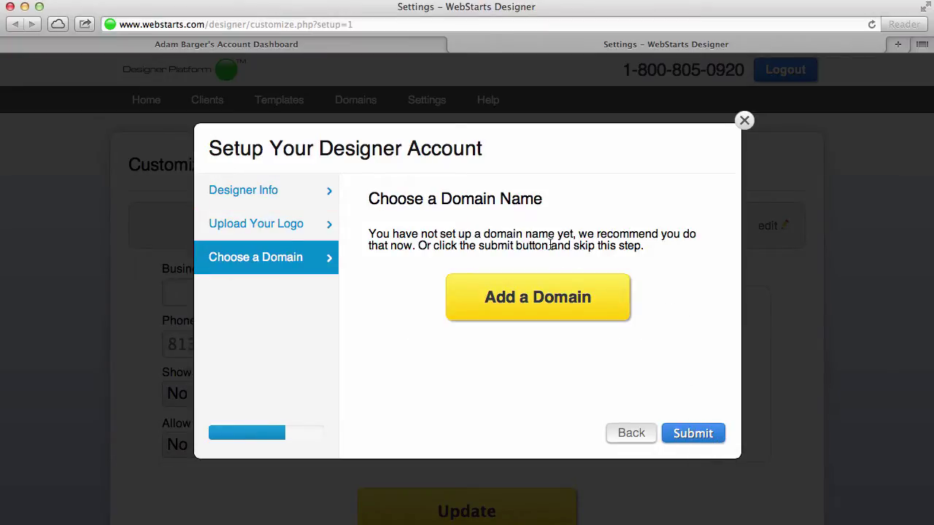
# Add a domain and check pinwheeldesignfirm.com, then pinwheeldesigns.com, finding both taken.
pyautogui.click(540, 301)
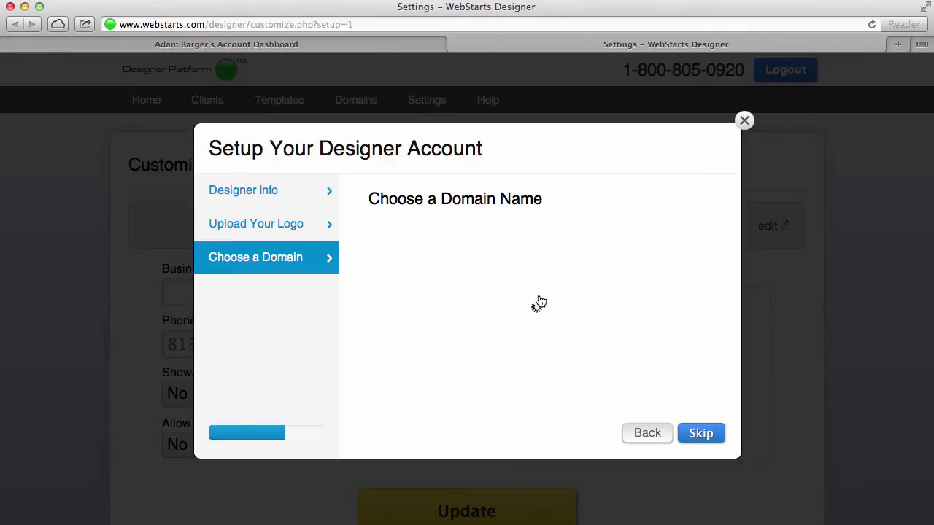
pyautogui.click(443, 290)
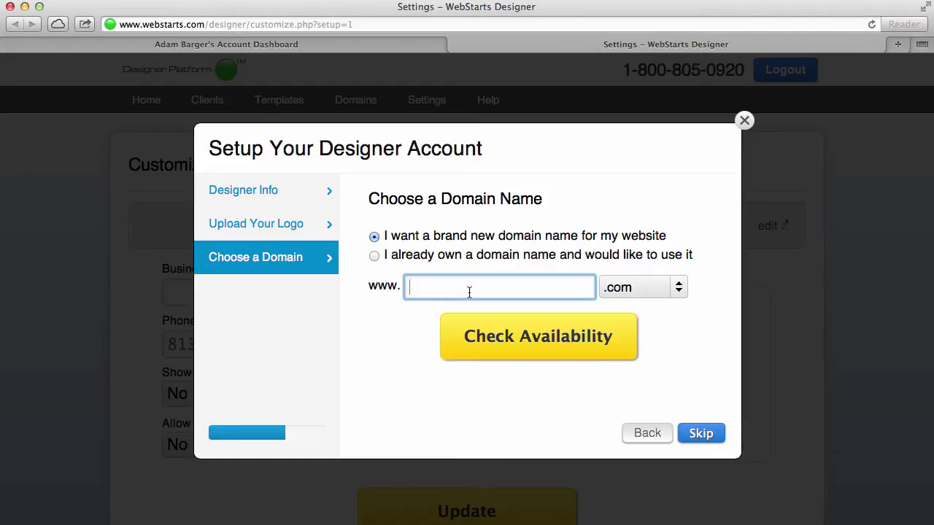
pyautogui.write('pinwheeldesignfirm')
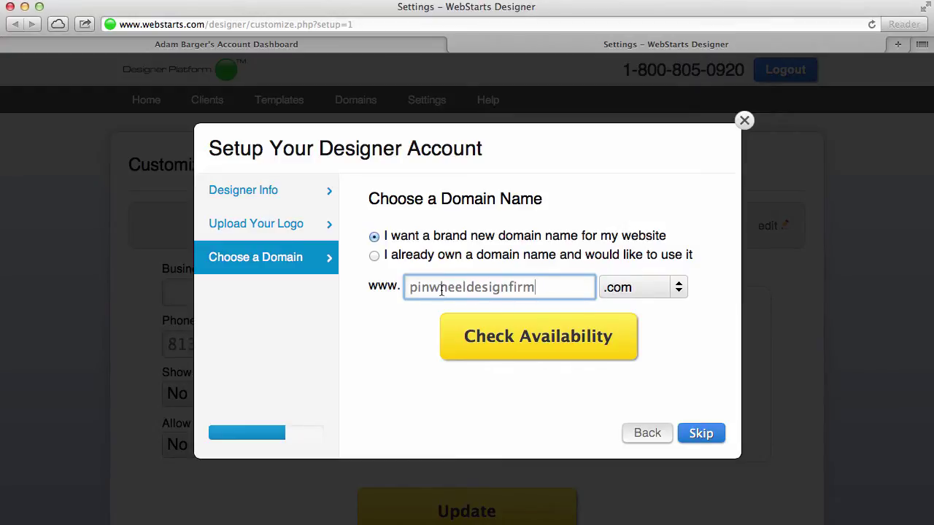
pyautogui.click(549, 356)
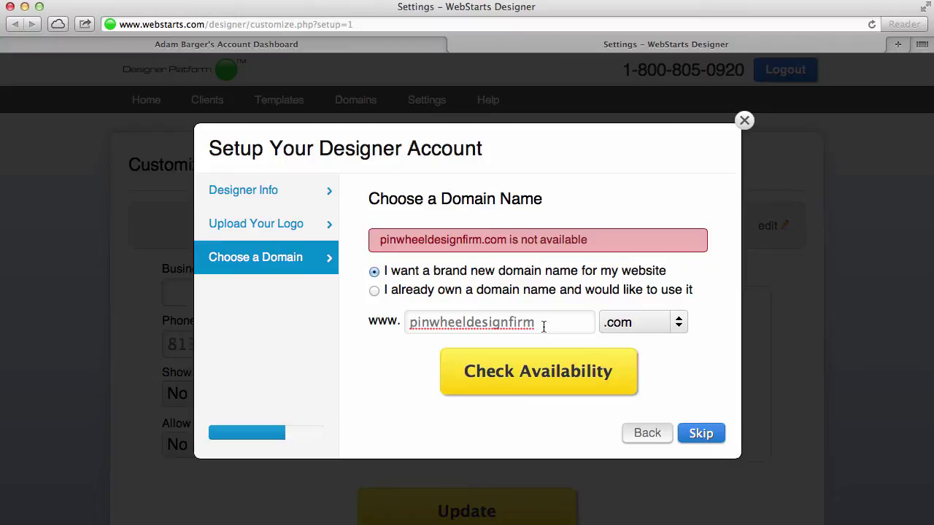
pyautogui.click(543, 326)
pyautogui.press('BackSpace')
pyautogui.press('BackSpace')
pyautogui.press('BackSpace')
pyautogui.press('BackSpace')
pyautogui.press('BackSpace')
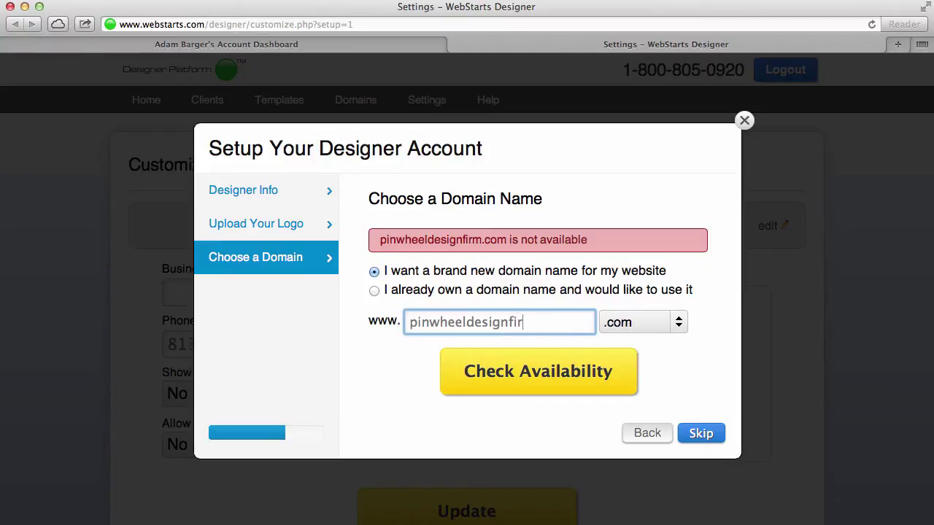
pyautogui.write('ns')
pyautogui.click(585, 372)
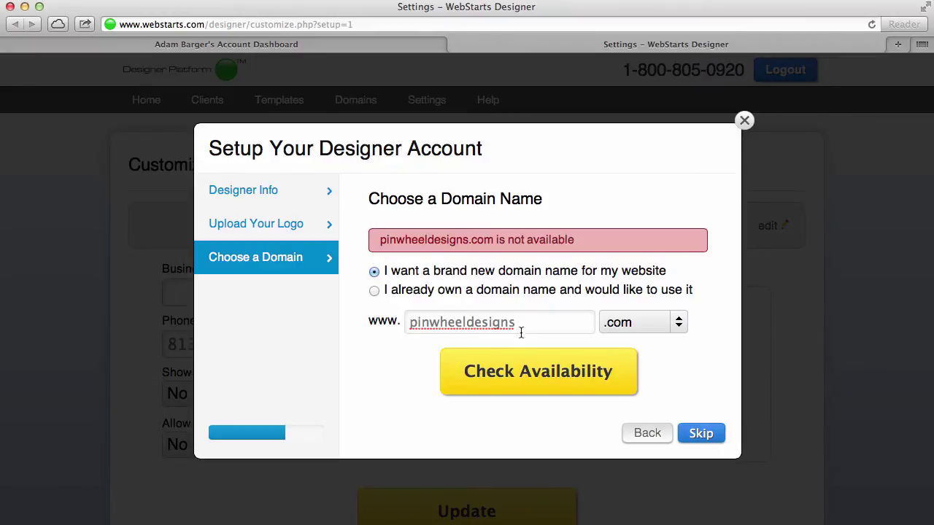
# Check pinwheeldesignfirmco.com, find it available, and start registering it.
pyautogui.doubleClick(532, 320)
pyautogui.click(684, 358)
pyautogui.doubleClick(541, 324)
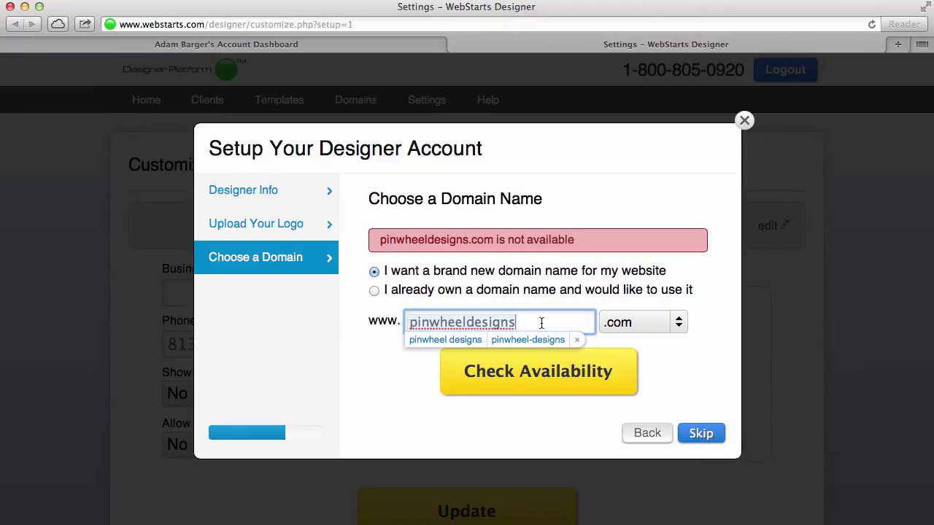
pyautogui.click(541, 323)
pyautogui.press('BackSpace')
pyautogui.press('BackSpace')
pyautogui.write('nf')
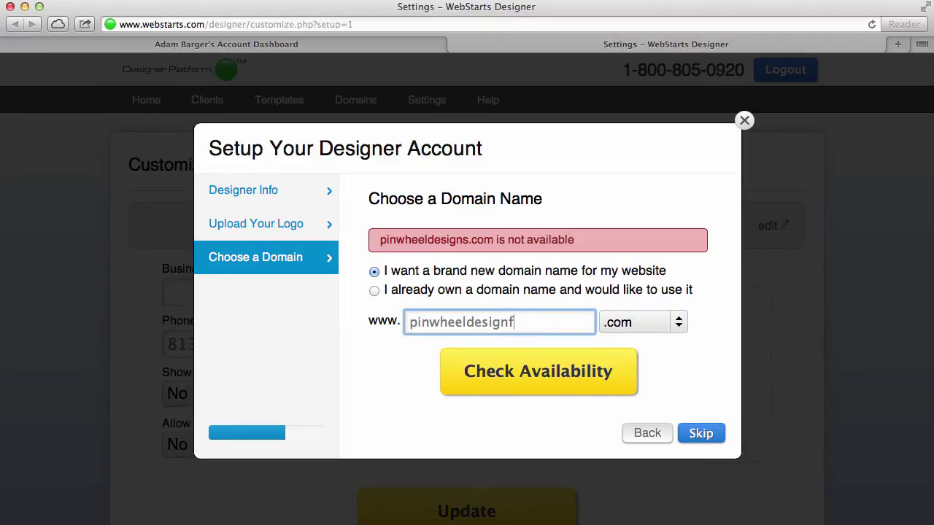
pyautogui.write('irmco')
pyautogui.click(564, 368)
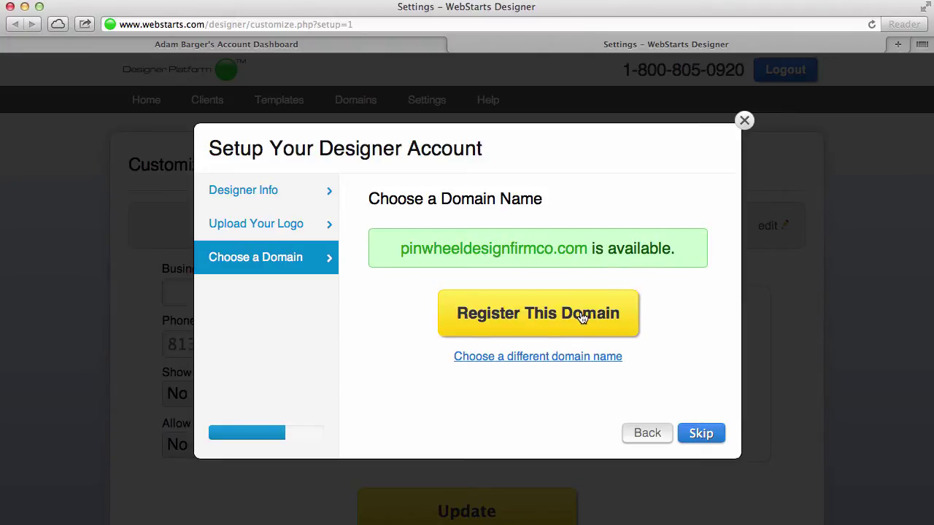
pyautogui.scroll(-2, 582, 317)
pyautogui.click(581, 317)
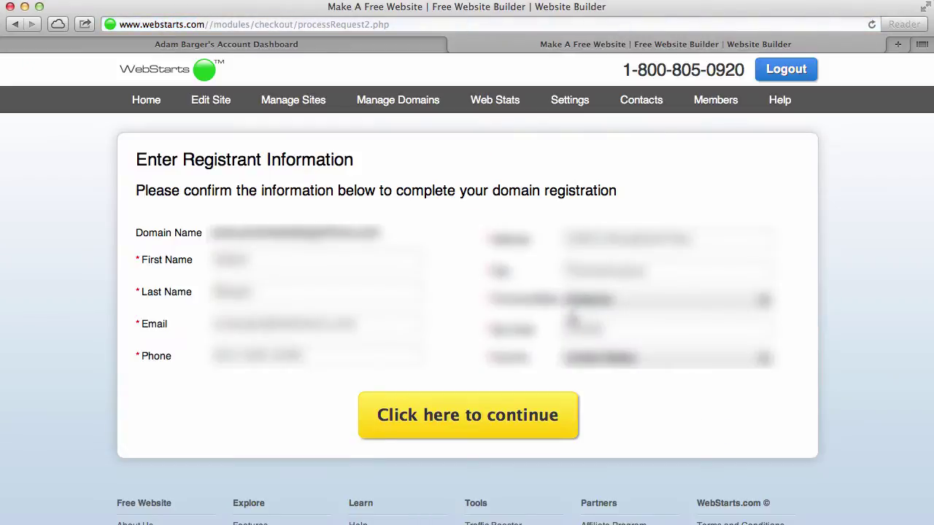
# Confirm the registrant details to finish registering pinwheeldesignfirmco.com.
pyautogui.click(537, 413)
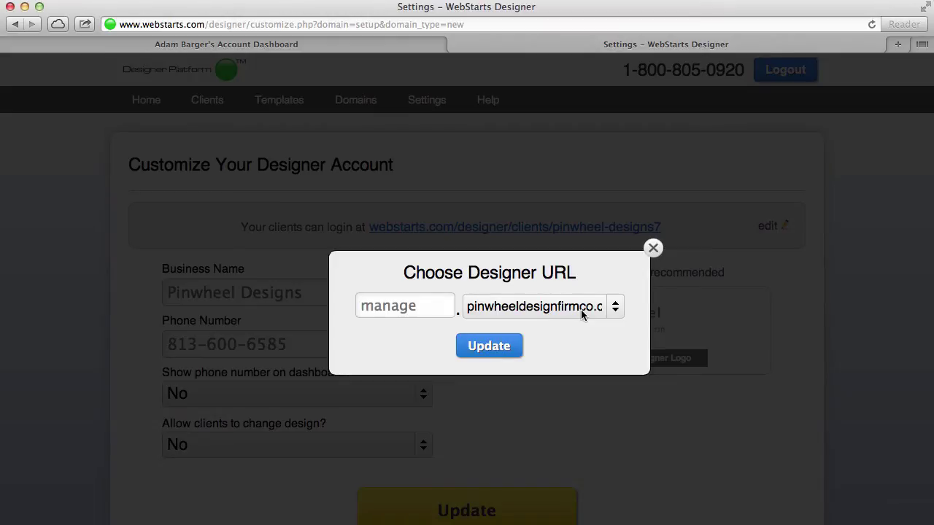
# Change the designer URL subdomain from manage to edit, update it, and acknowledge the notice.
pyautogui.click(419, 308)
pyautogui.doubleClick(419, 308)
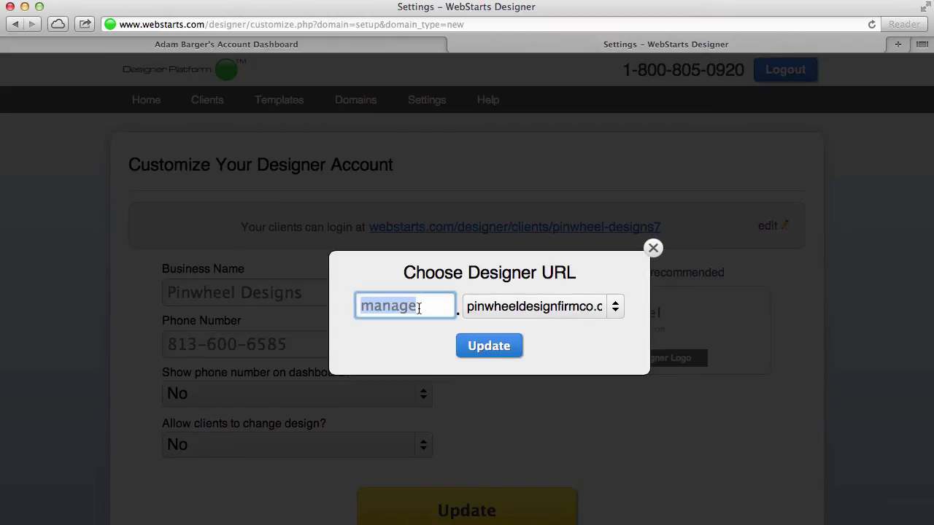
pyautogui.write('edit')
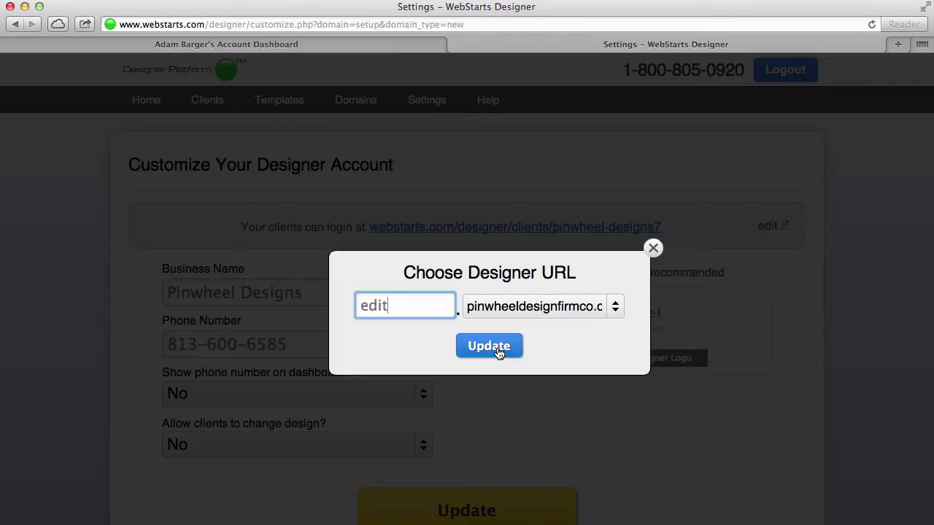
pyautogui.click(496, 352)
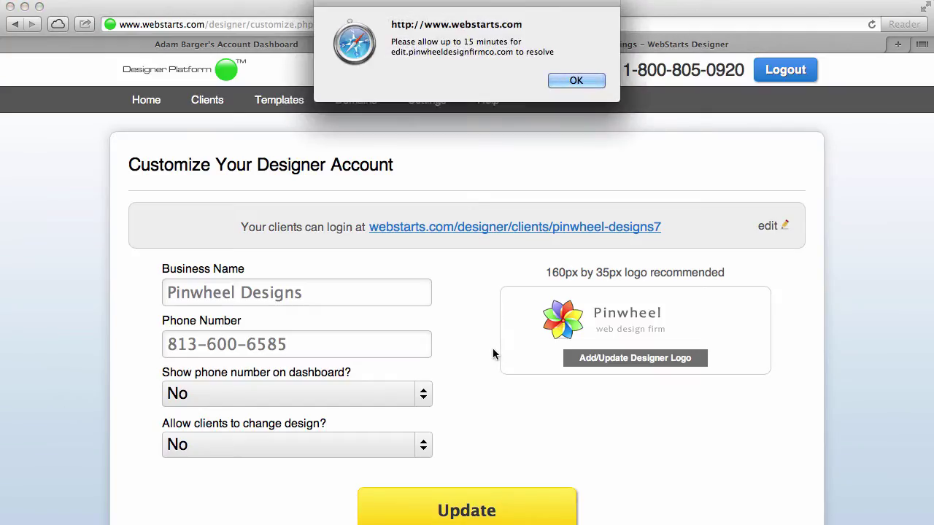
pyautogui.click(577, 81)
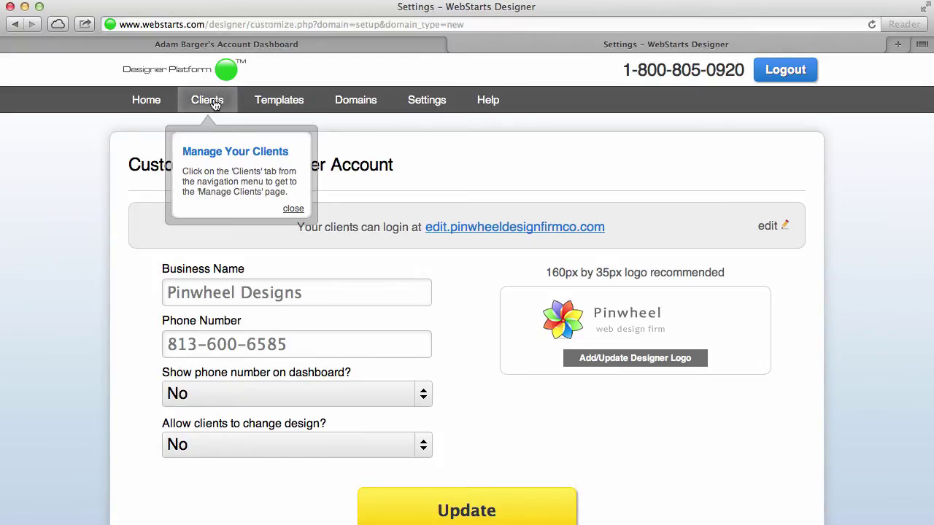
# Start a new client and enter the client's name, e-mail address and website title.
pyautogui.click(215, 105)
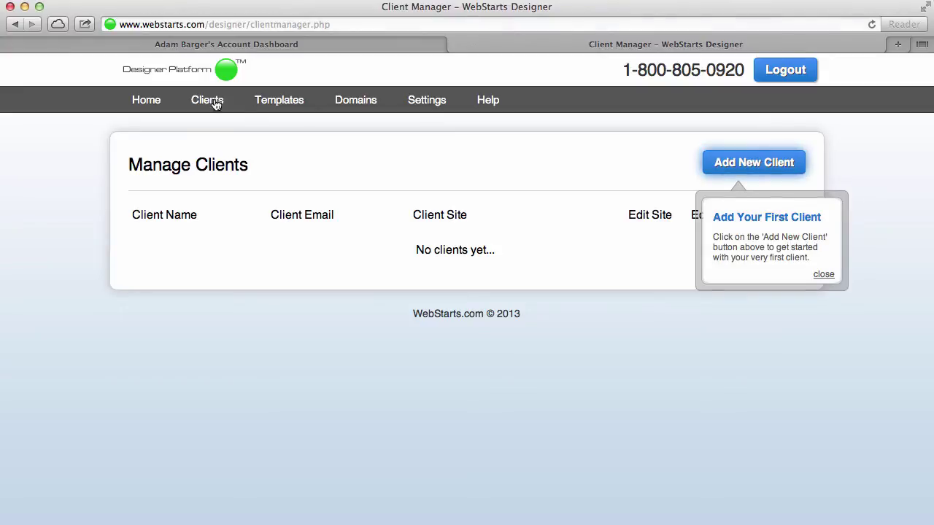
pyautogui.click(769, 169)
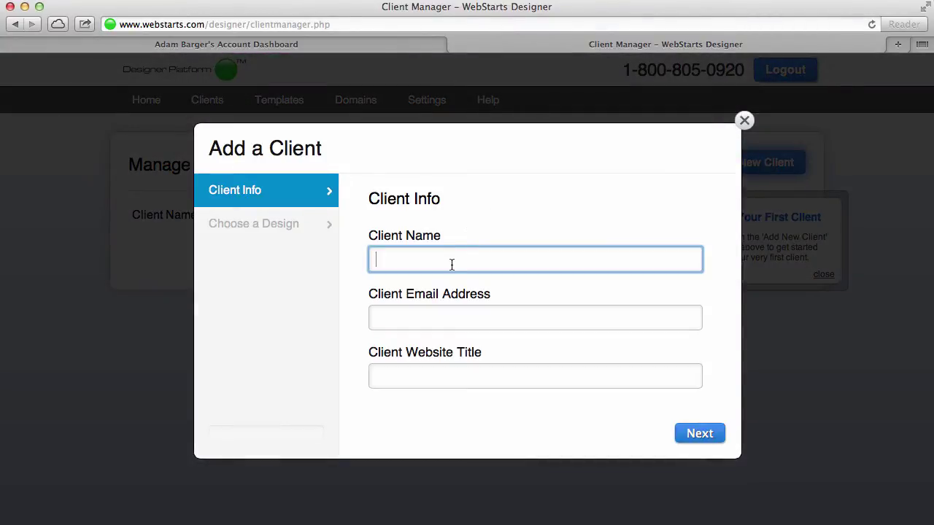
pyautogui.write('Joe Sm')
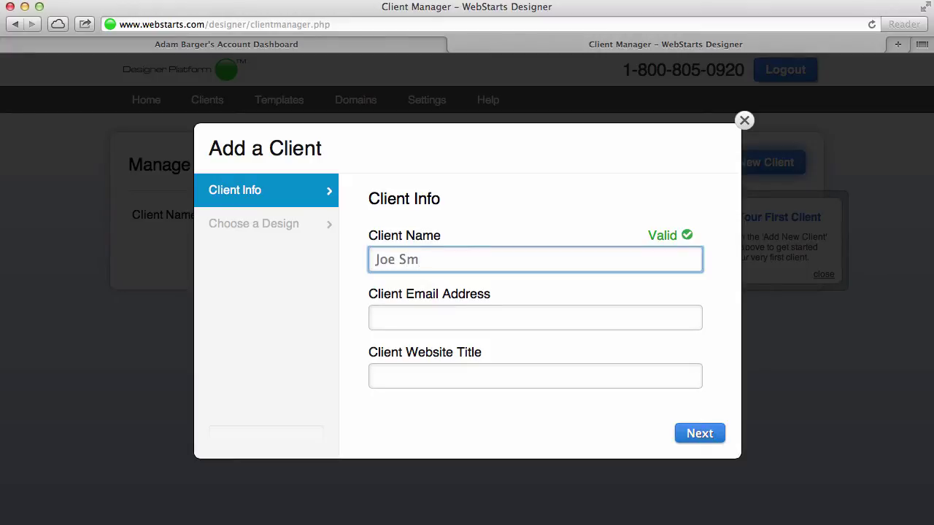
pyautogui.write('ith')
pyautogui.click(433, 318)
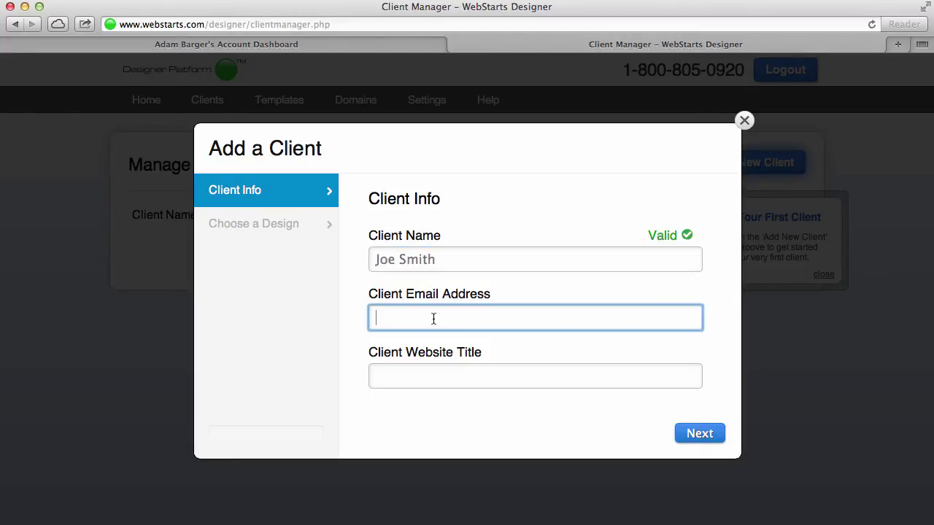
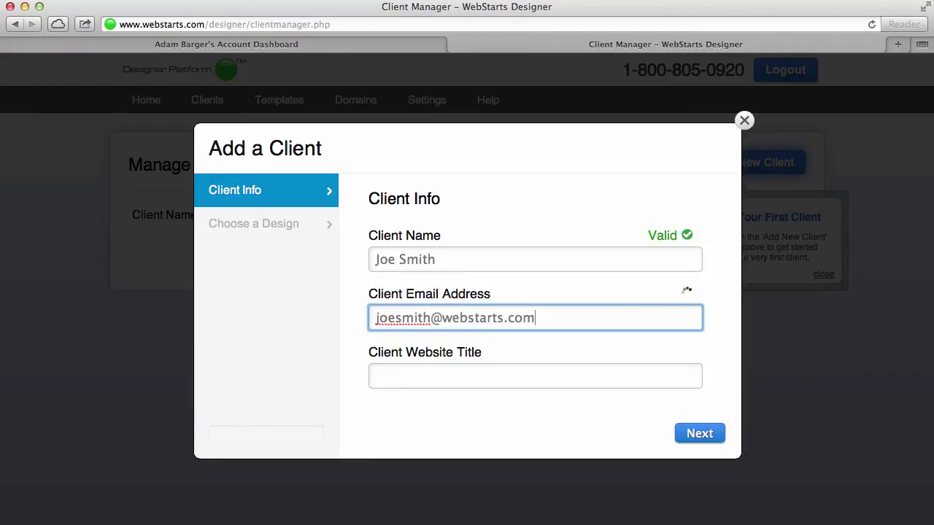
pyautogui.press('Tab')
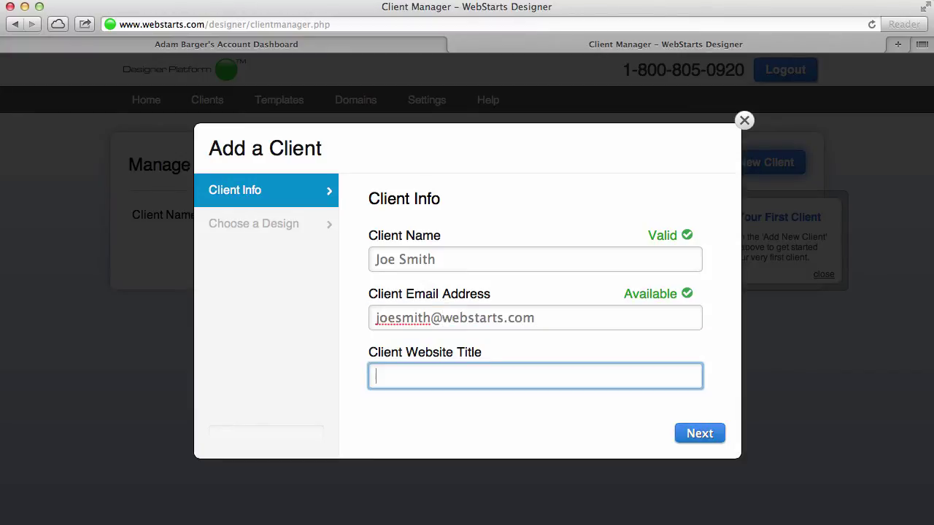
pyautogui.write("Joe Smith's Website")
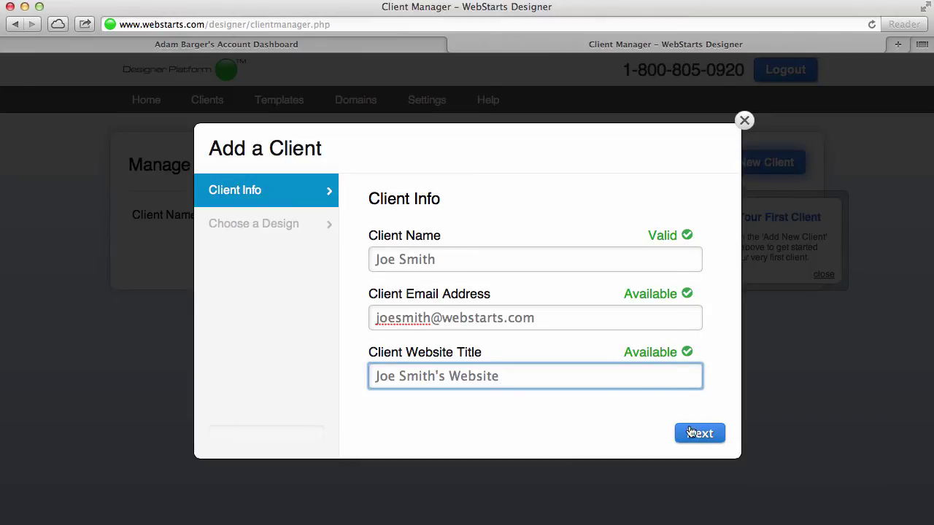
# Browse Designer Community and My Templates, then create the site from the first Stock Template.
pyautogui.click(691, 433)
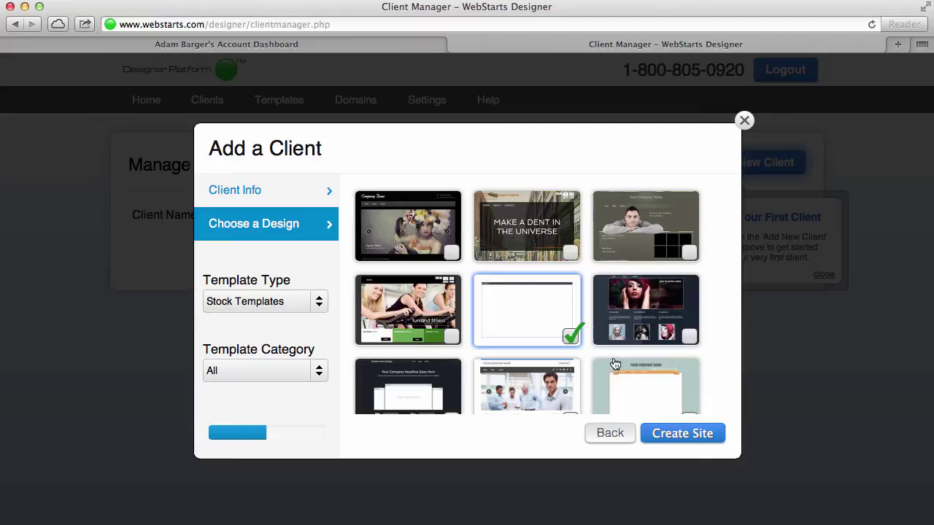
pyautogui.scroll(-3, 522, 288)
pyautogui.scroll(3, 522, 287)
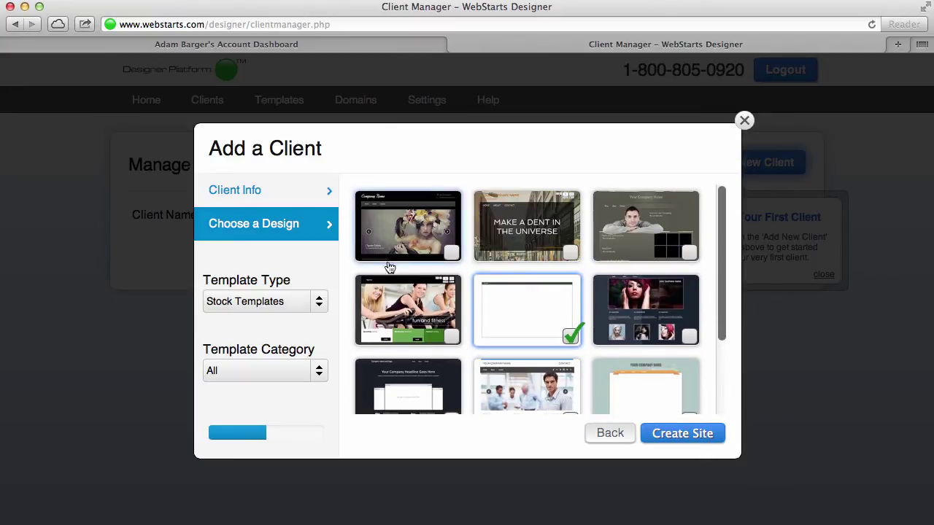
pyautogui.click(294, 305)
pyautogui.click(296, 337)
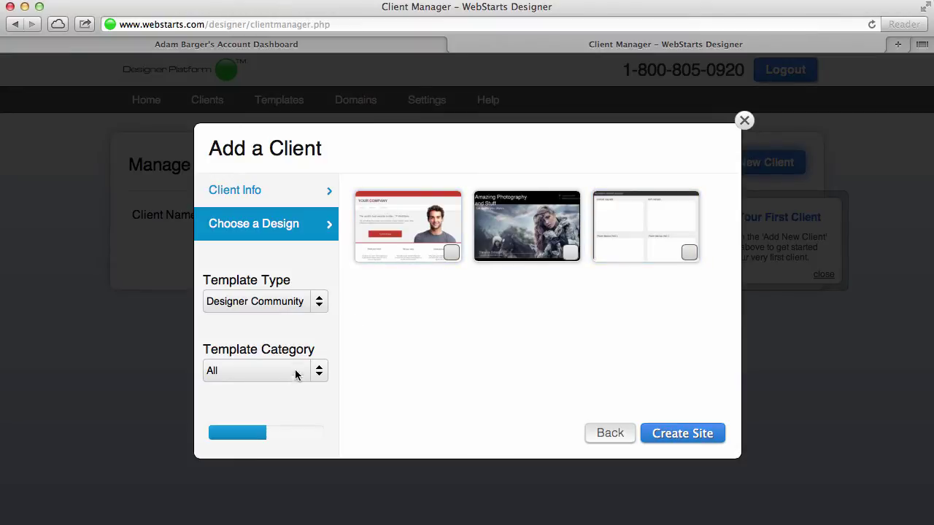
pyautogui.click(315, 303)
pyautogui.click(288, 359)
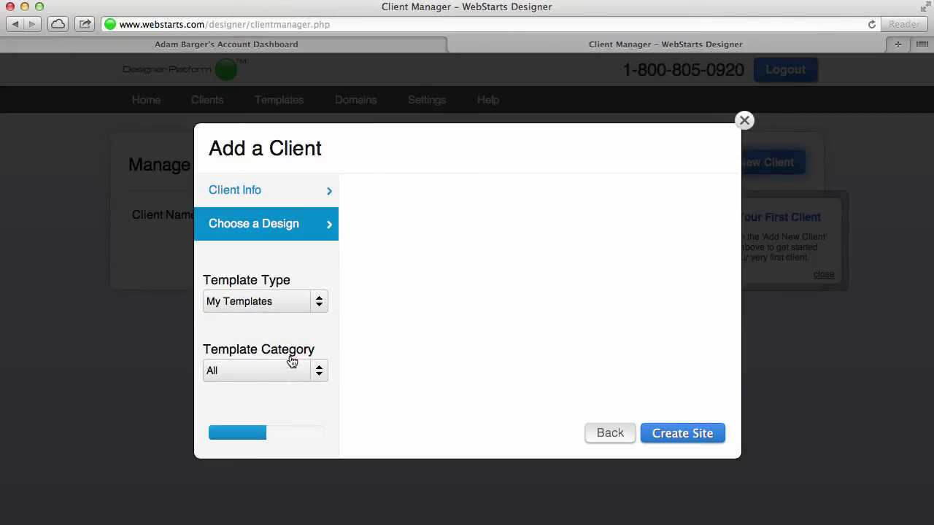
pyautogui.click(320, 305)
pyautogui.click(301, 322)
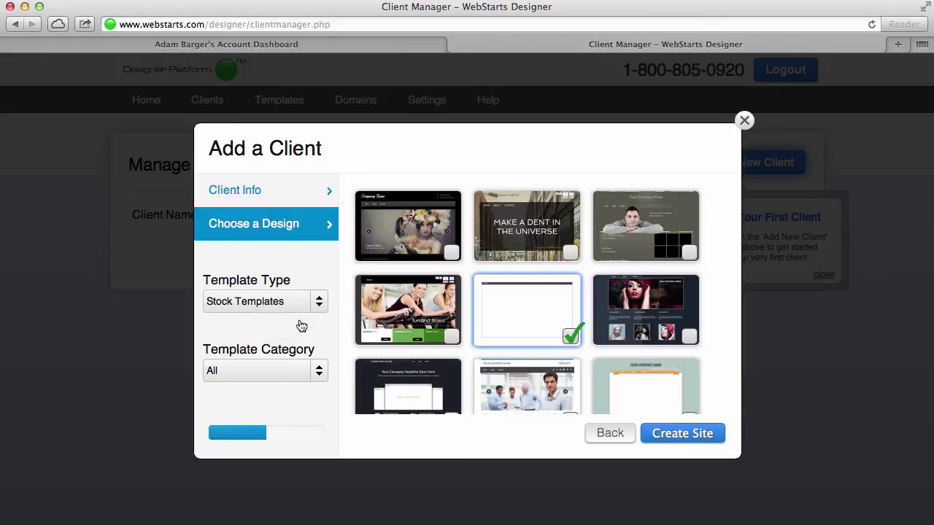
pyautogui.click(447, 255)
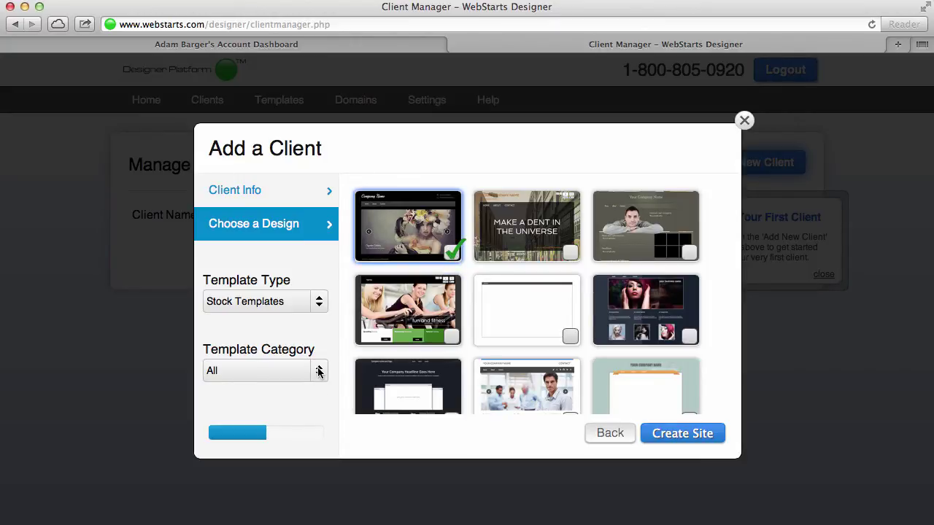
pyautogui.click(690, 438)
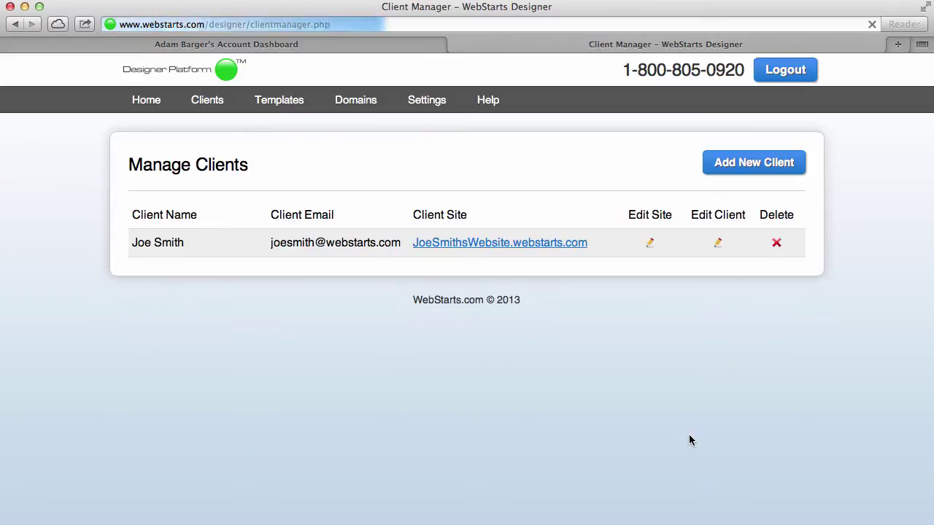
# Preview the client's Exquisite Fashions site in a new tab, then close it.
pyautogui.click(547, 243)
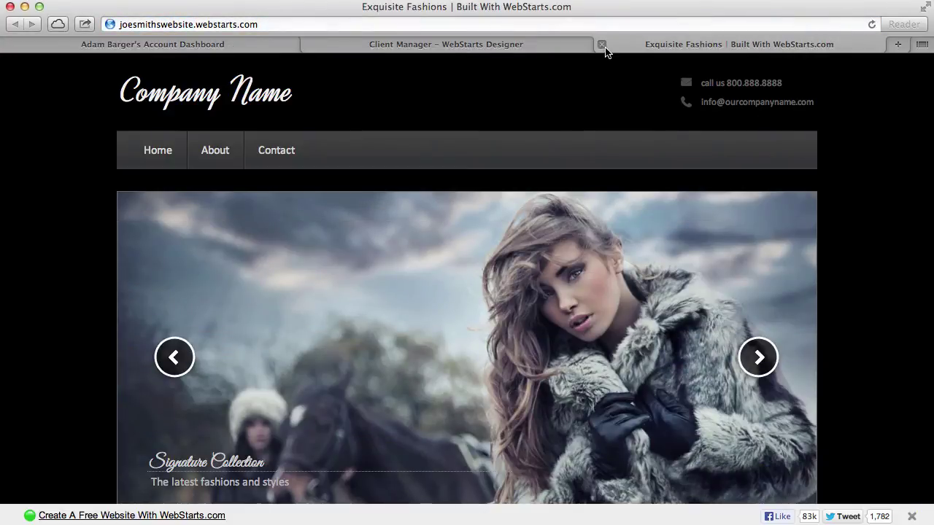
pyautogui.click(603, 45)
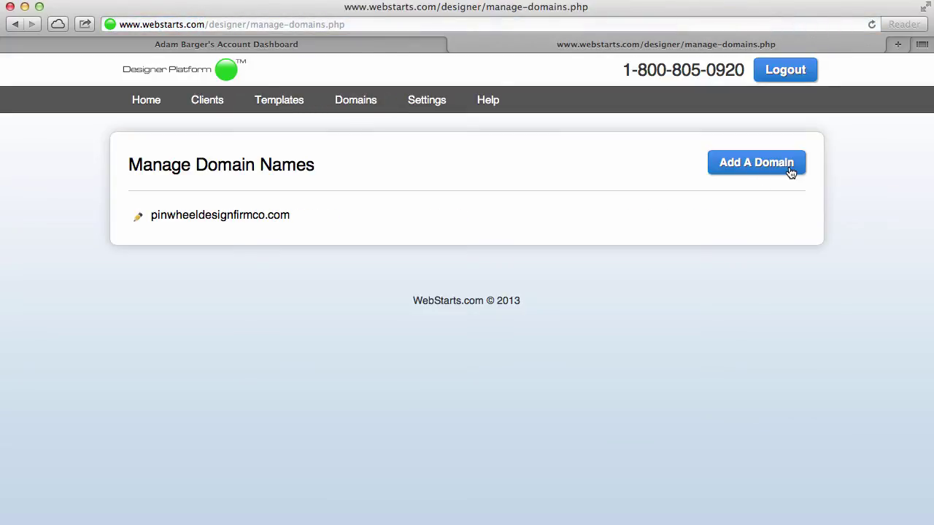
# Open pinwheeldesignfirmco.com's settings and review its Point To Site list without changing it.
pyautogui.click(779, 169)
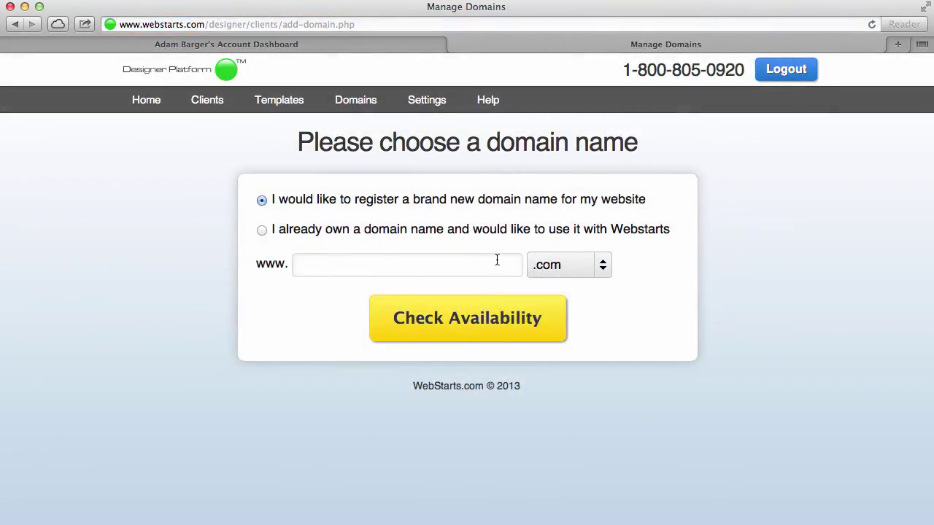
pyautogui.click(381, 108)
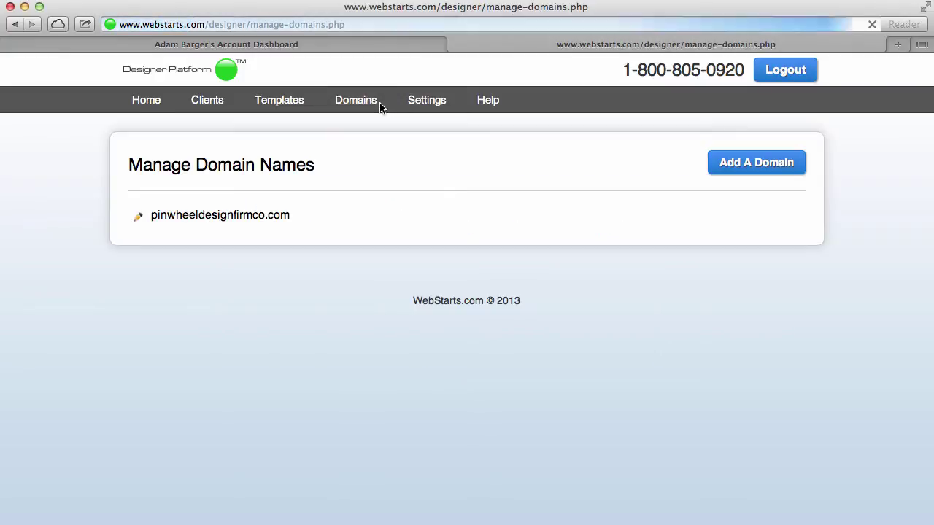
pyautogui.click(140, 221)
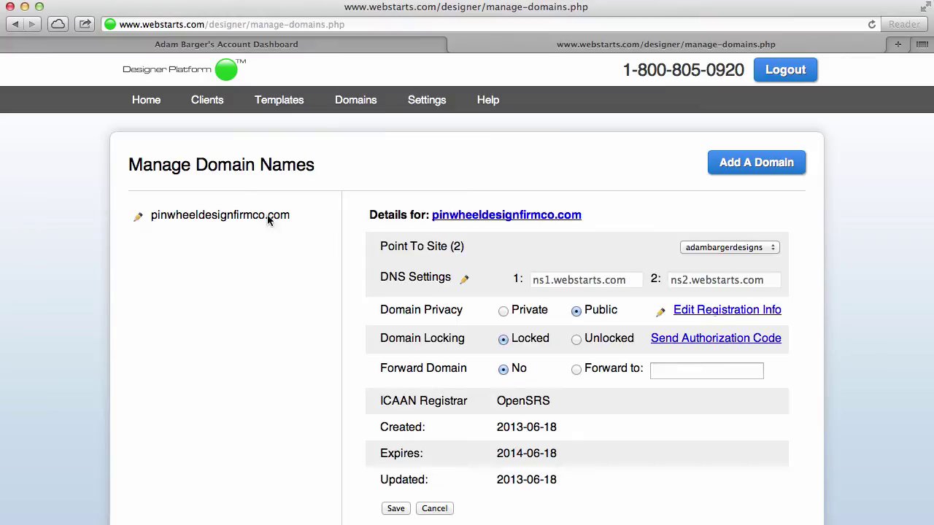
pyautogui.click(730, 248)
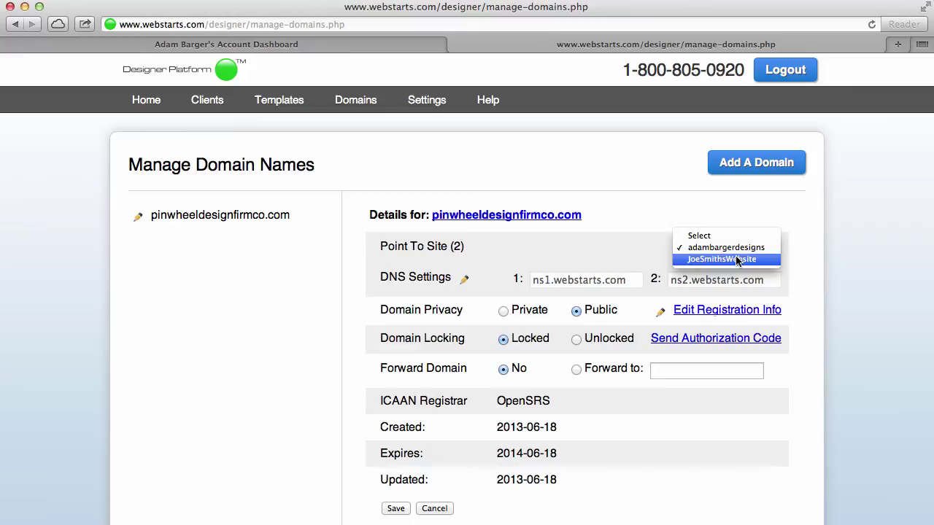
pyautogui.click(840, 238)
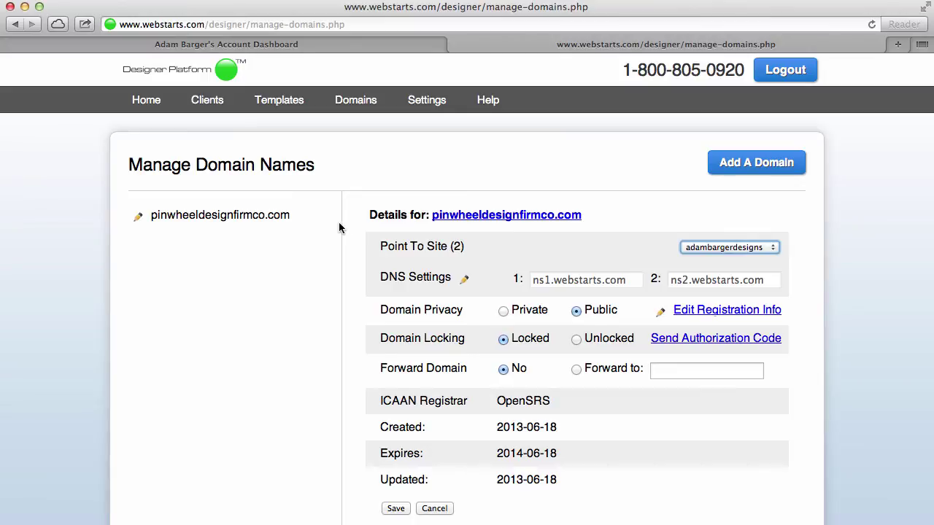
pyautogui.click(771, 250)
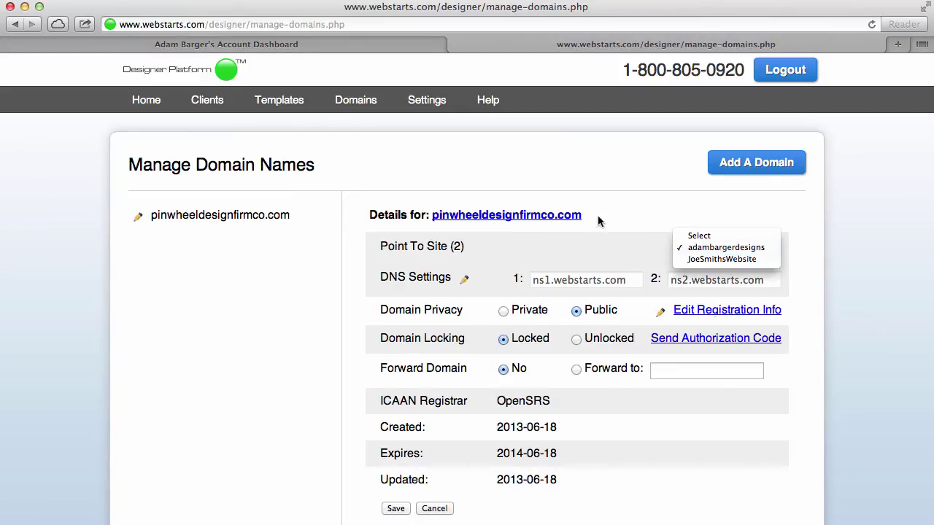
pyautogui.click(617, 212)
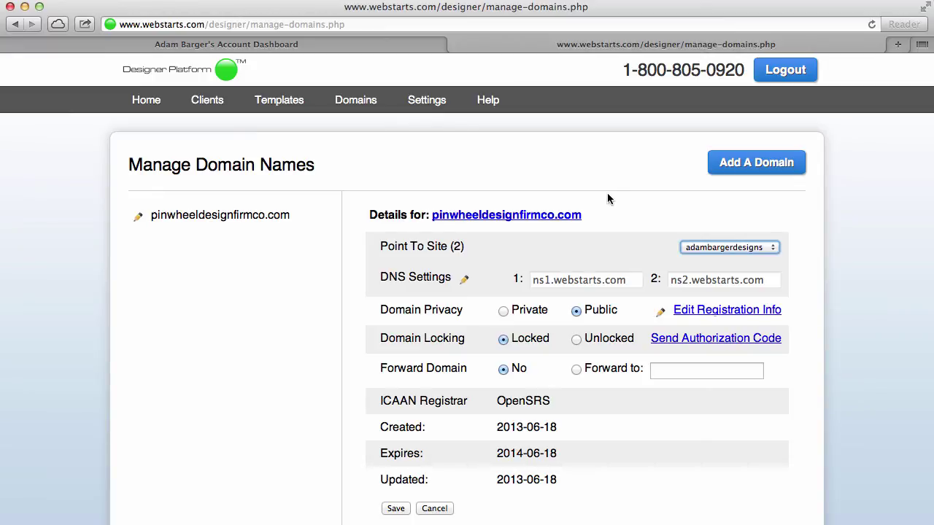
pyautogui.click(389, 48)
pyautogui.click(480, 49)
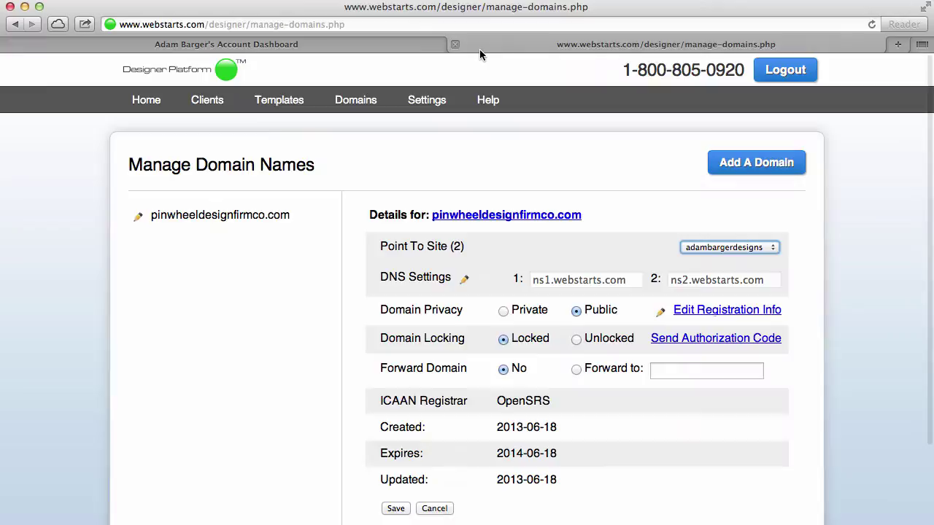
# Go to Clients and open the client site's dashboard via its Edit Site pencil.
pyautogui.click(206, 106)
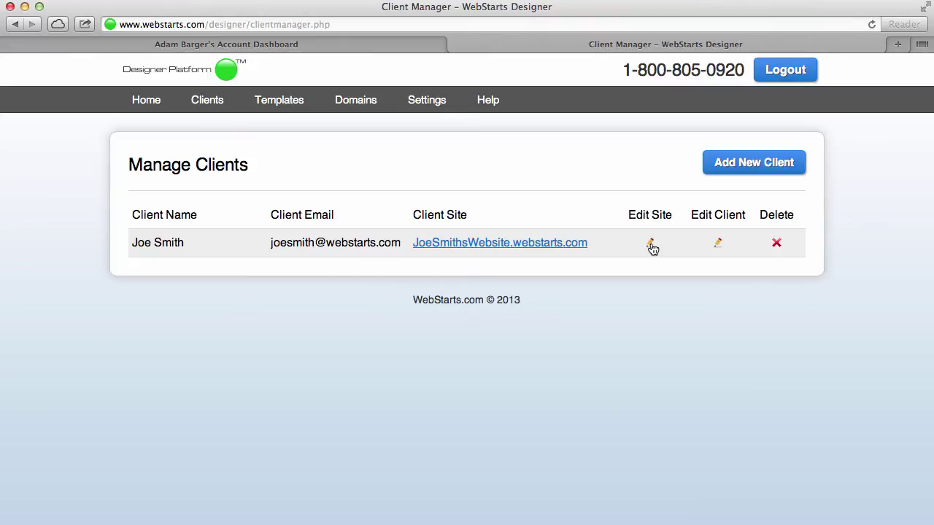
pyautogui.click(651, 243)
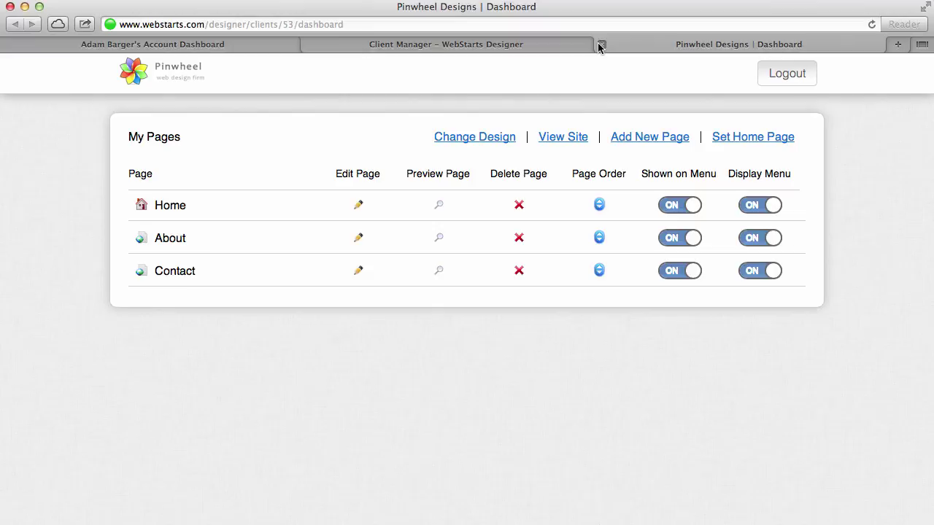
# Open the Home page in the editor, change 'Company Name' to 'This is my client's site', and save.
pyautogui.click(358, 206)
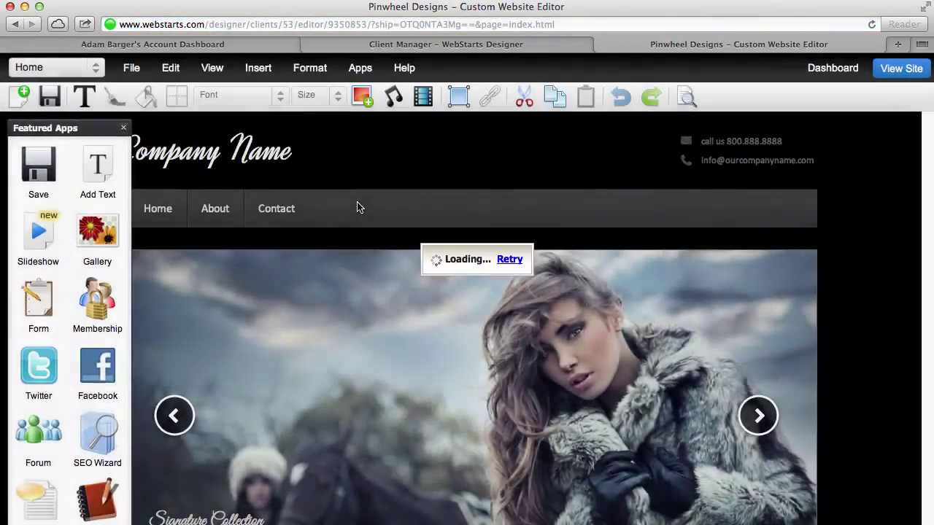
pyautogui.click(123, 128)
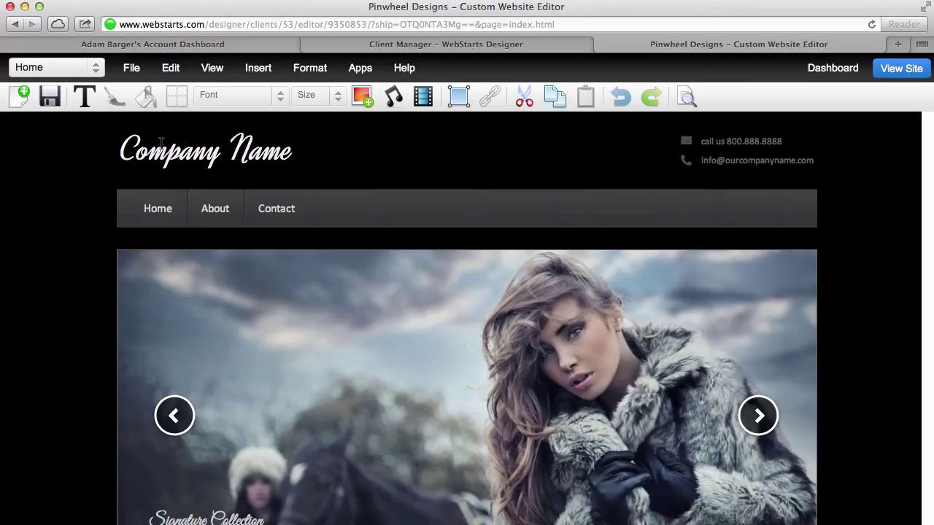
pyautogui.click(299, 152)
pyautogui.doubleClick(299, 152)
pyautogui.write('T')
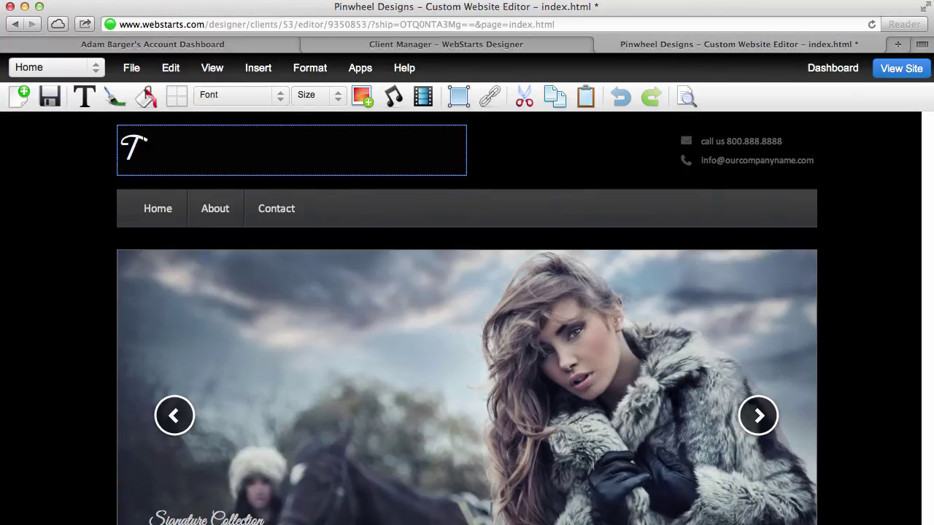
pyautogui.write("his is my client's site")
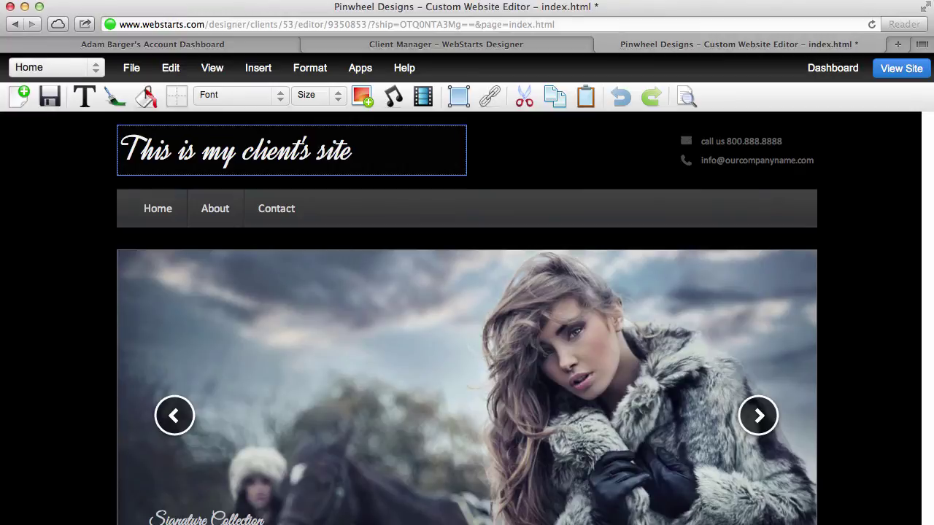
pyautogui.click(51, 98)
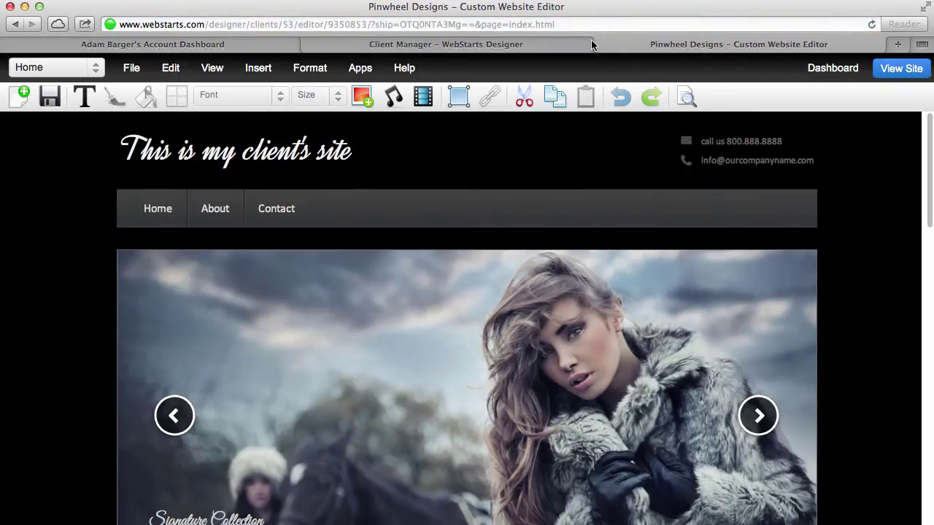
# Leave the editor and go through the client's details to Customize Your Designer Account.
pyautogui.click(602, 45)
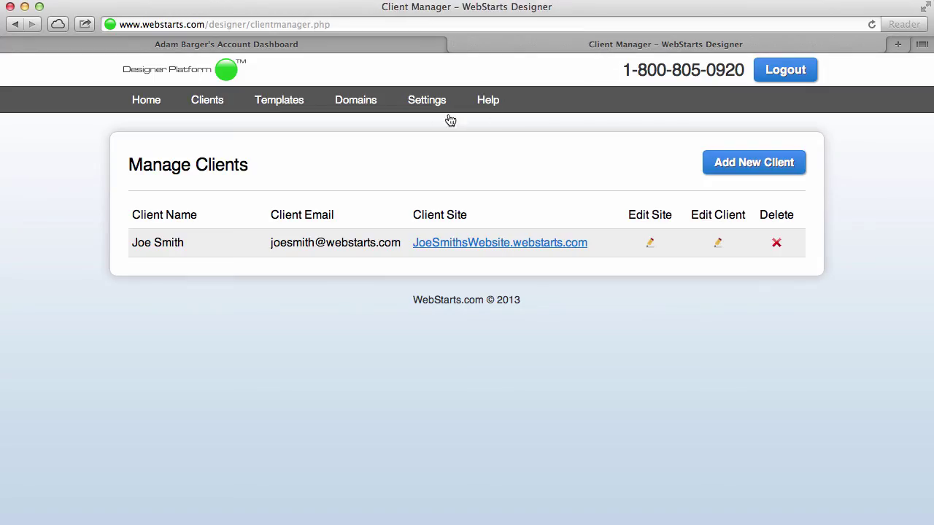
pyautogui.click(718, 242)
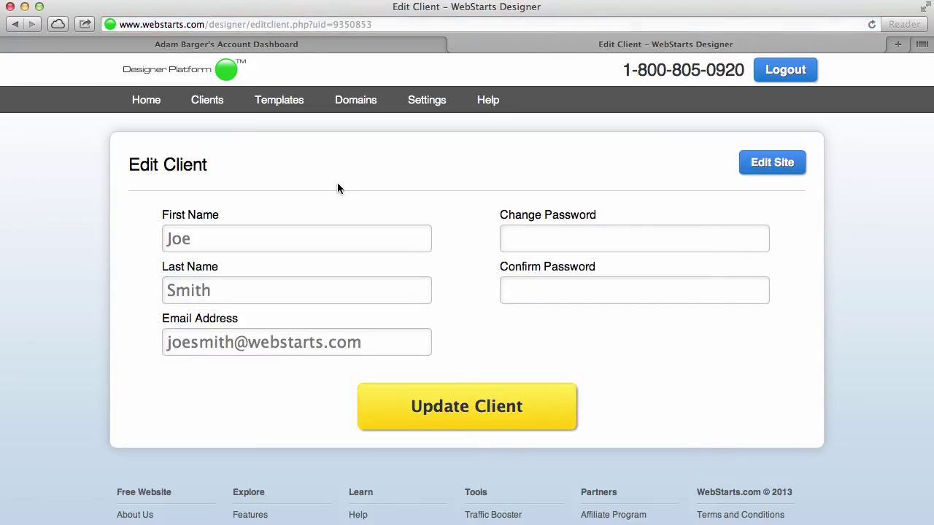
pyautogui.click(429, 105)
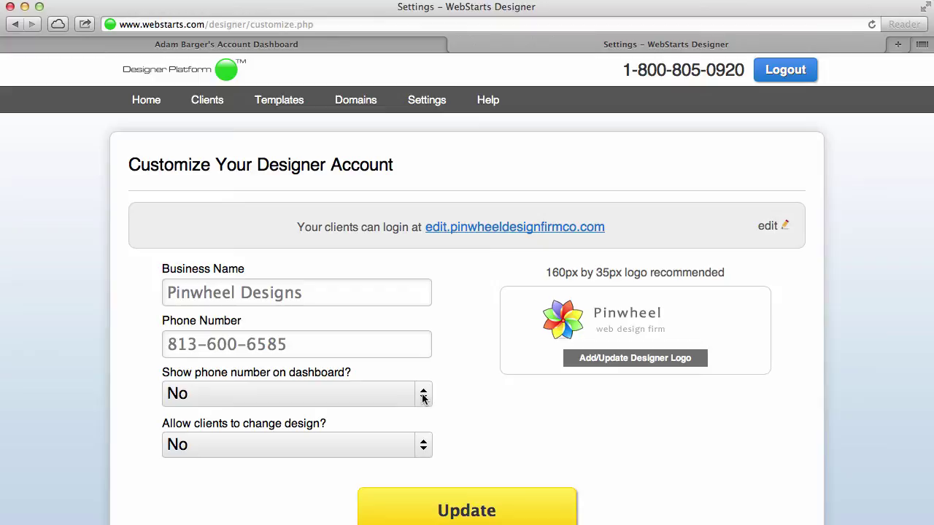
pyautogui.click(557, 227)
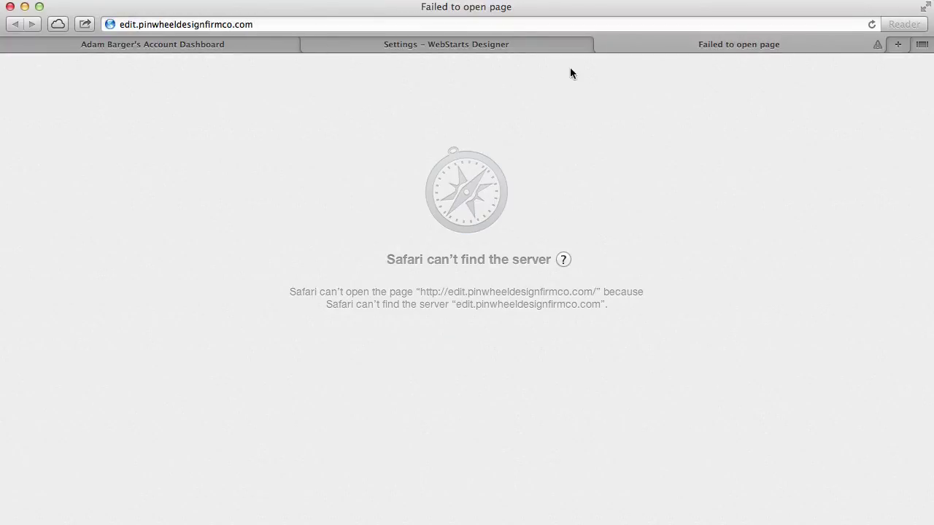
pyautogui.click(602, 46)
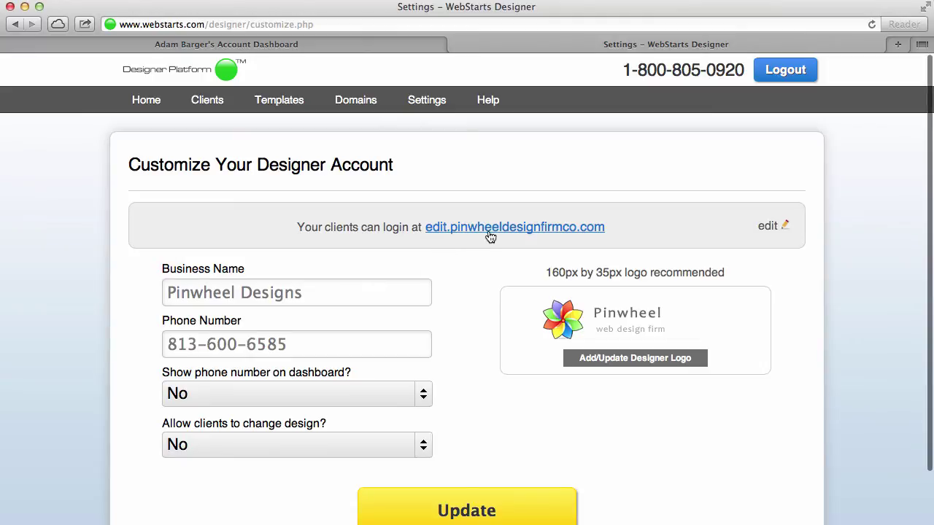
pyautogui.click(491, 228)
pyautogui.click(625, 25)
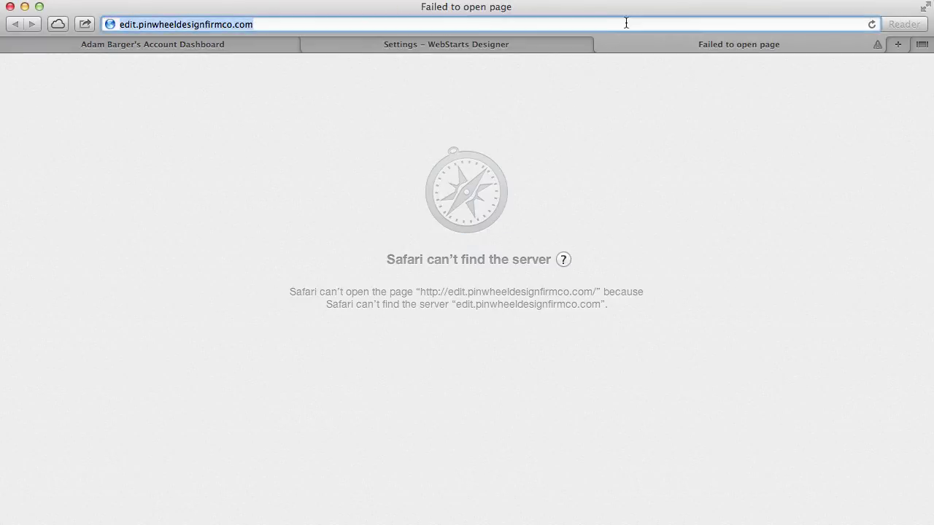
pyautogui.press('Return')
pyautogui.click(626, 25)
pyautogui.press('Return')
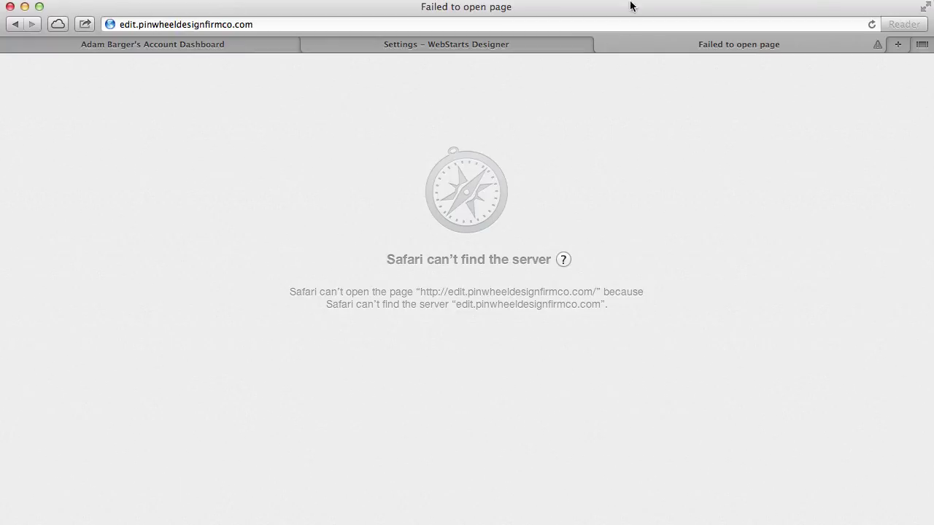
pyautogui.click(602, 45)
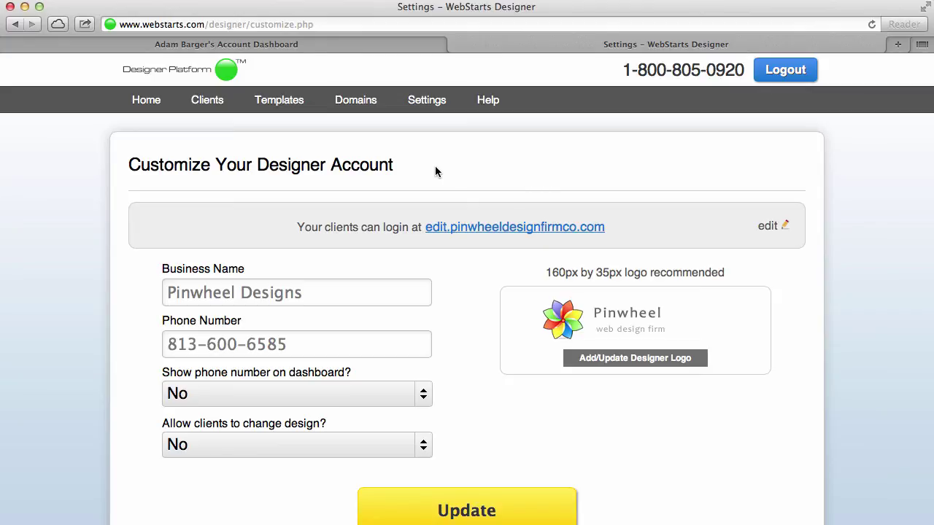
# Start building a new template titled 'Website Layout'.
pyautogui.click(283, 105)
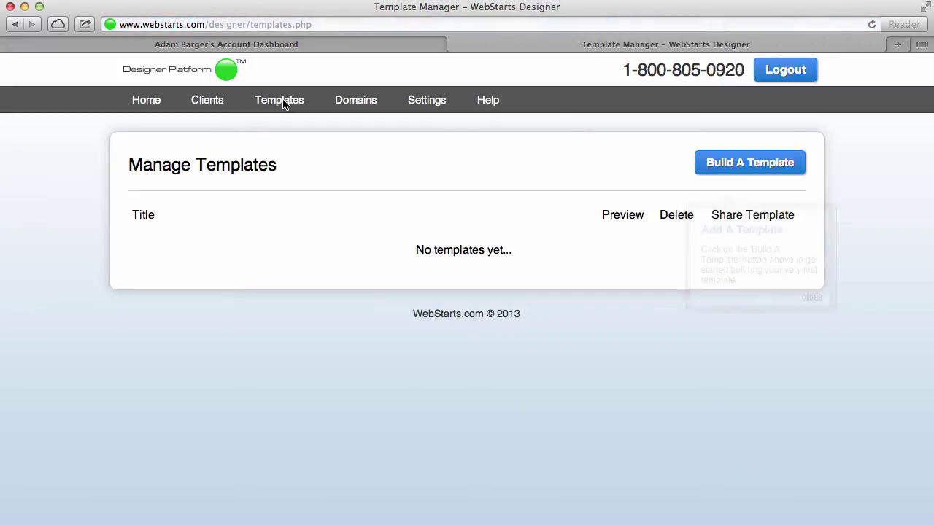
pyautogui.click(781, 173)
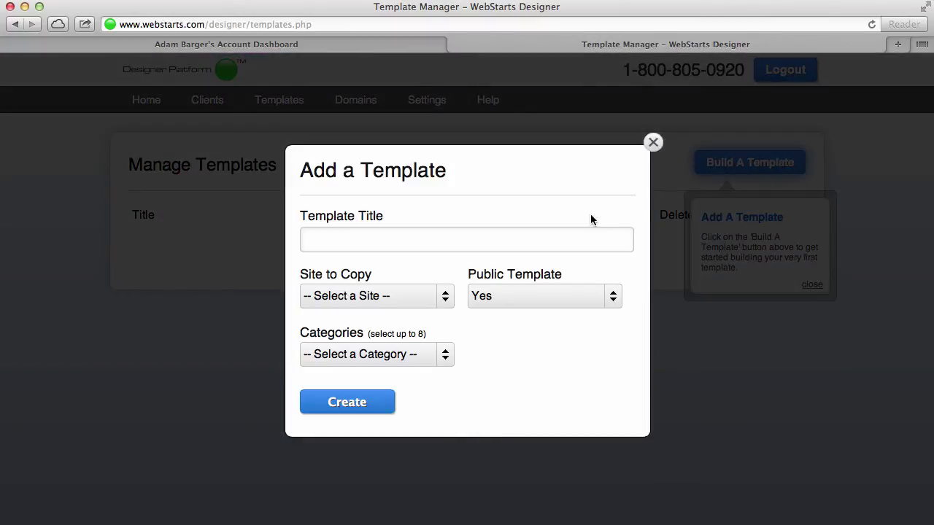
pyautogui.click(583, 233)
pyautogui.write('Webiste')
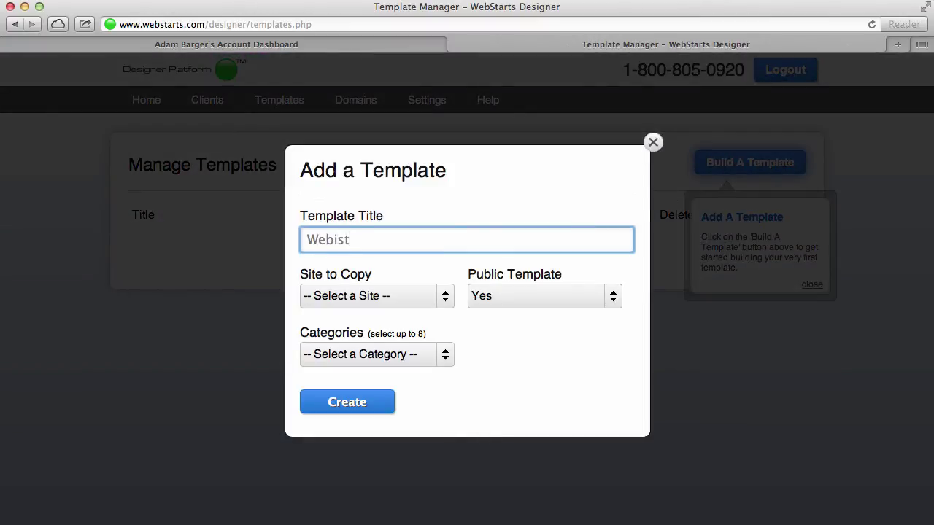
pyautogui.press('BackSpace')
pyautogui.press('BackSpace')
pyautogui.press('BackSpace')
pyautogui.press('BackSpace')
pyautogui.write('site Layout')
# Copy it from JoeSmithsWebsite, make it non-public under Art and Photography, and create it.
pyautogui.click(452, 296)
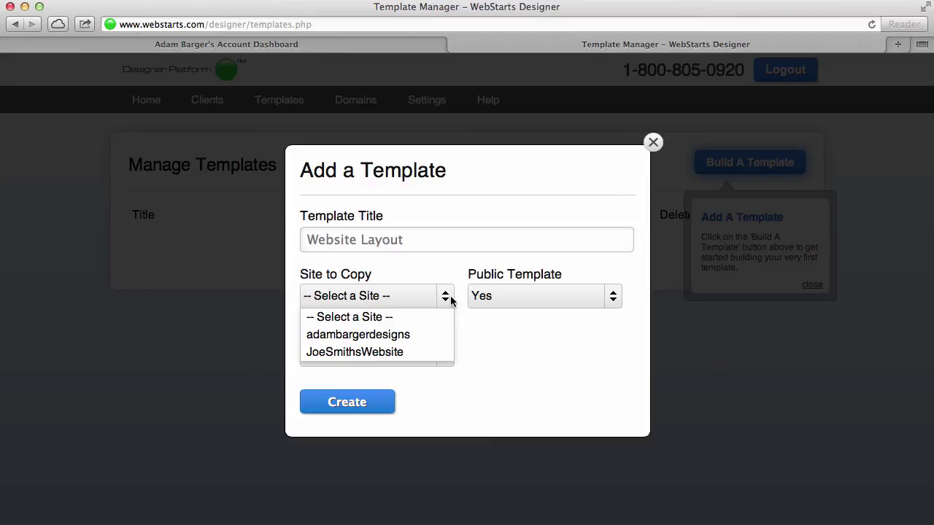
pyautogui.click(400, 354)
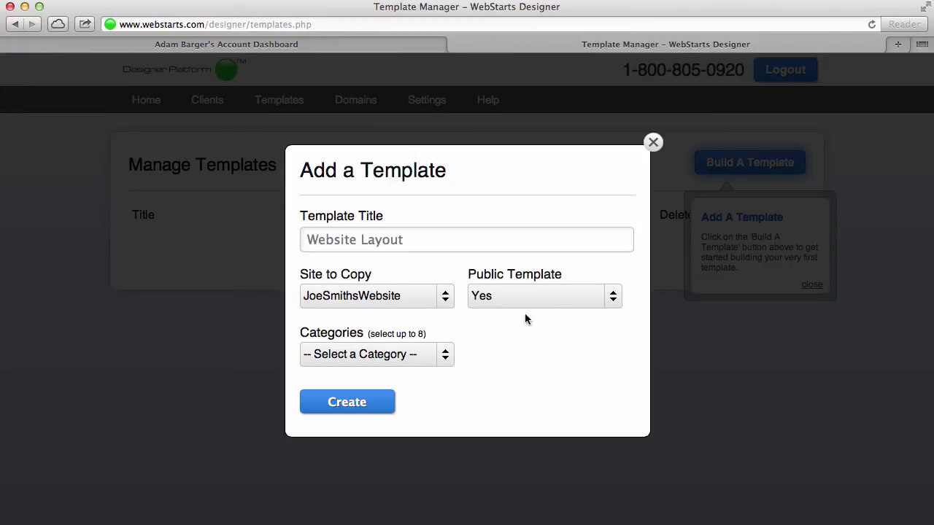
pyautogui.click(569, 296)
pyautogui.click(529, 340)
pyautogui.click(440, 355)
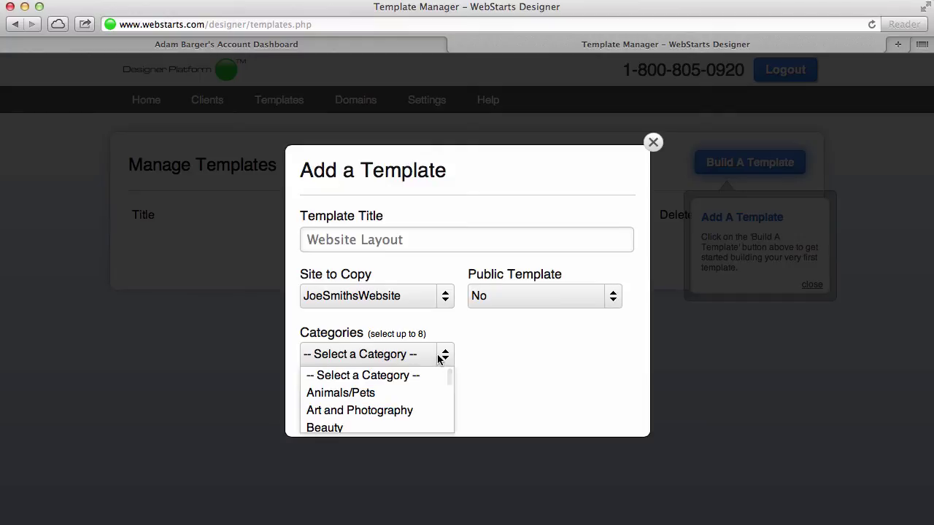
pyautogui.click(384, 410)
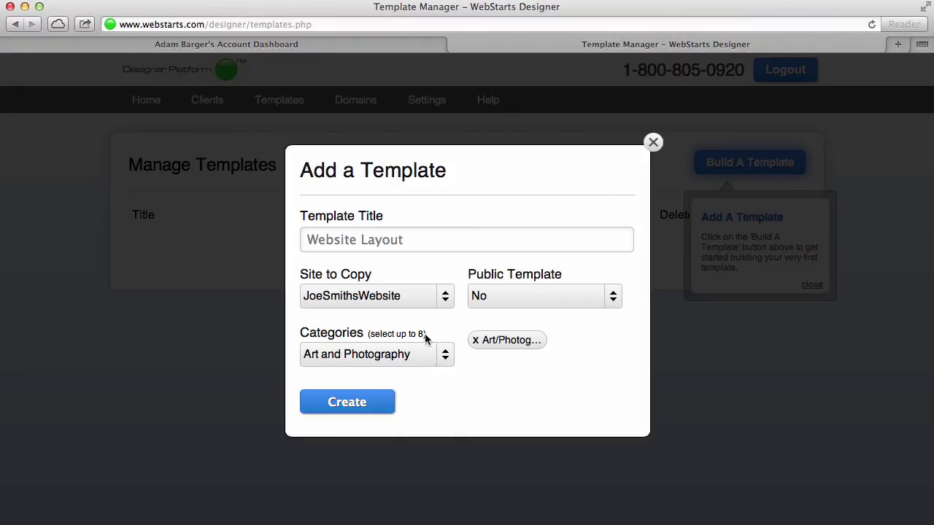
pyautogui.click(371, 413)
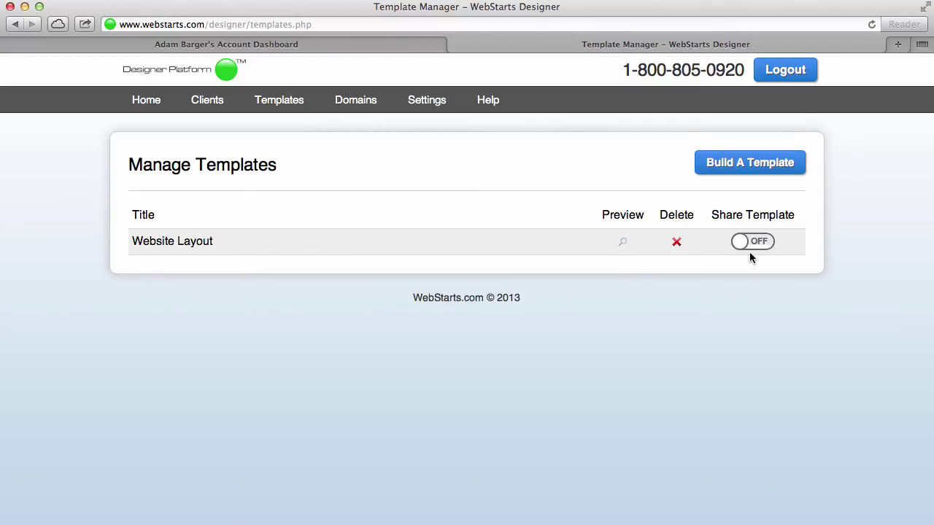
# Preview the Website Layout template, then switch Share Template on and back off.
pyautogui.click(622, 243)
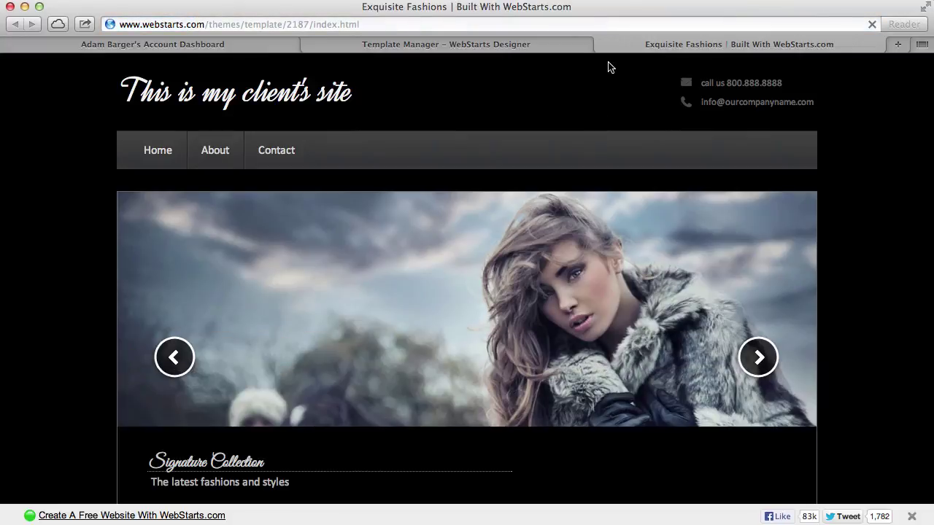
pyautogui.click(603, 44)
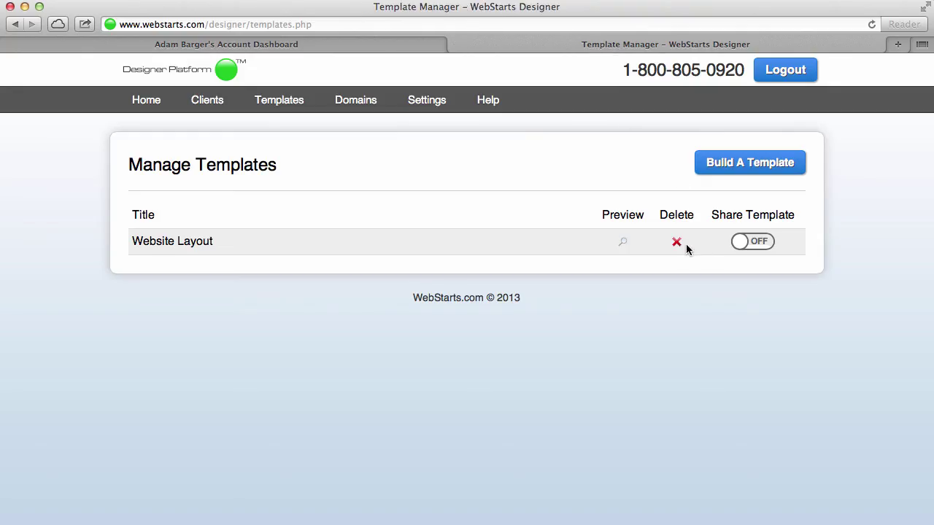
pyautogui.click(759, 244)
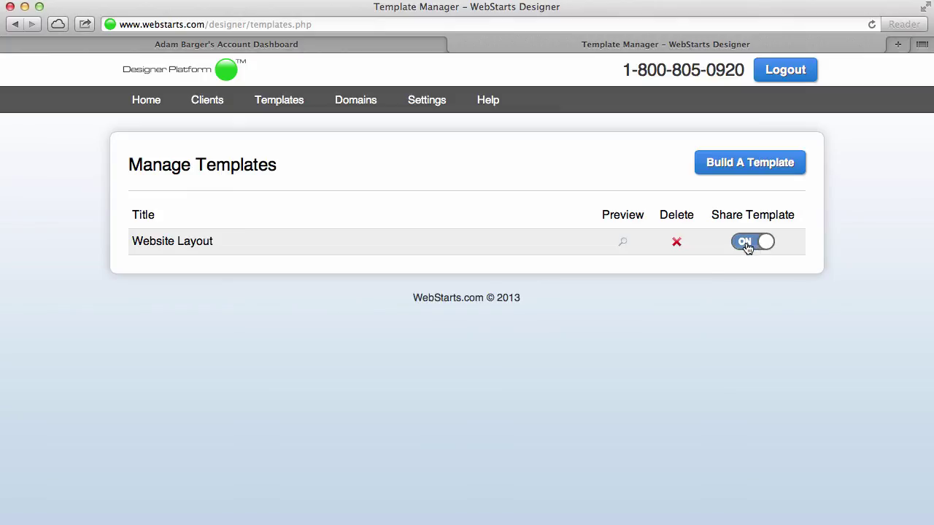
pyautogui.click(748, 247)
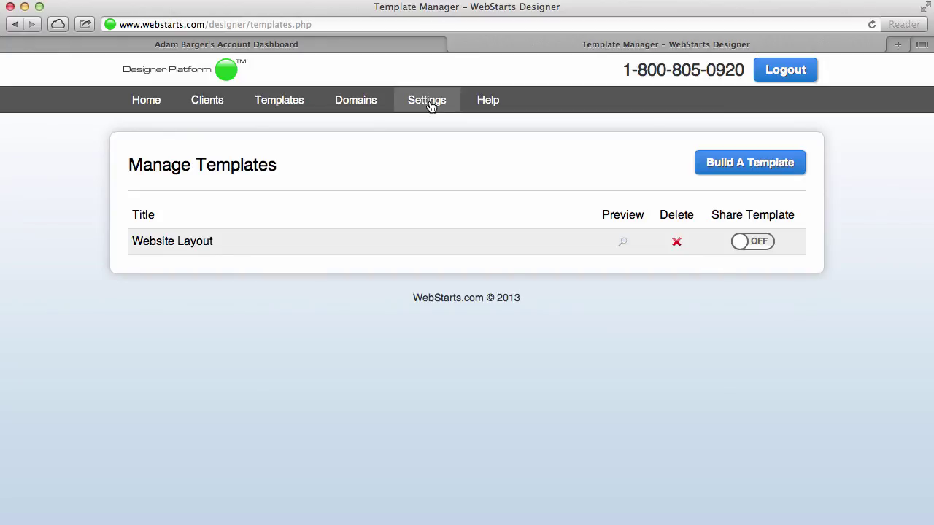
# Try the client login link from account settings, then close the failed login page.
pyautogui.click(430, 104)
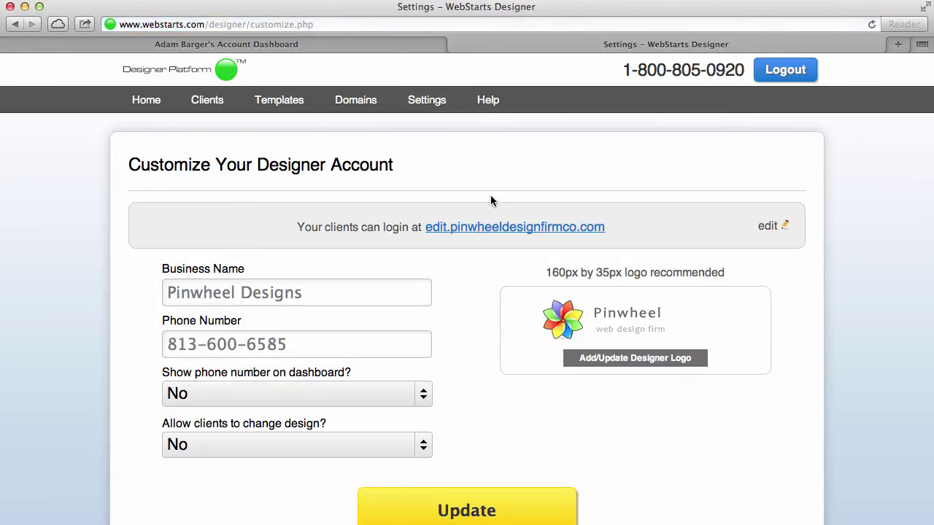
pyautogui.click(498, 227)
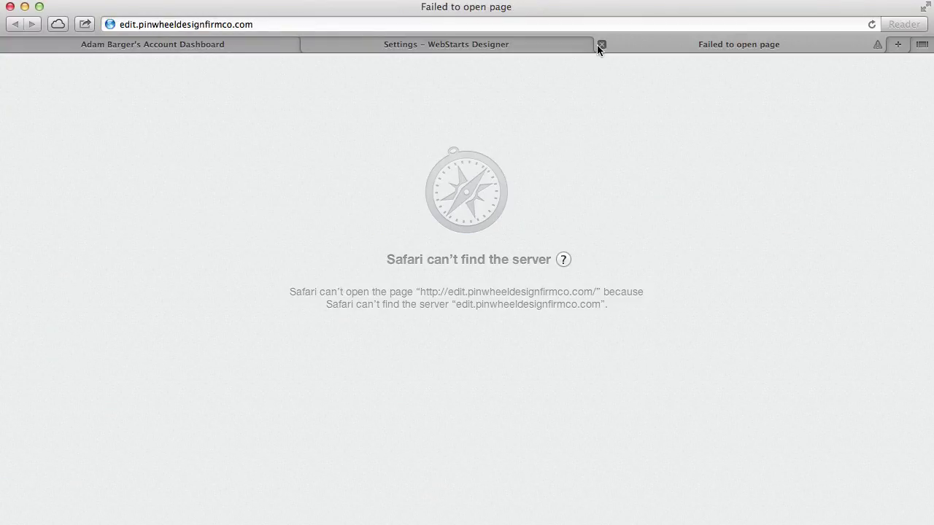
pyautogui.click(602, 45)
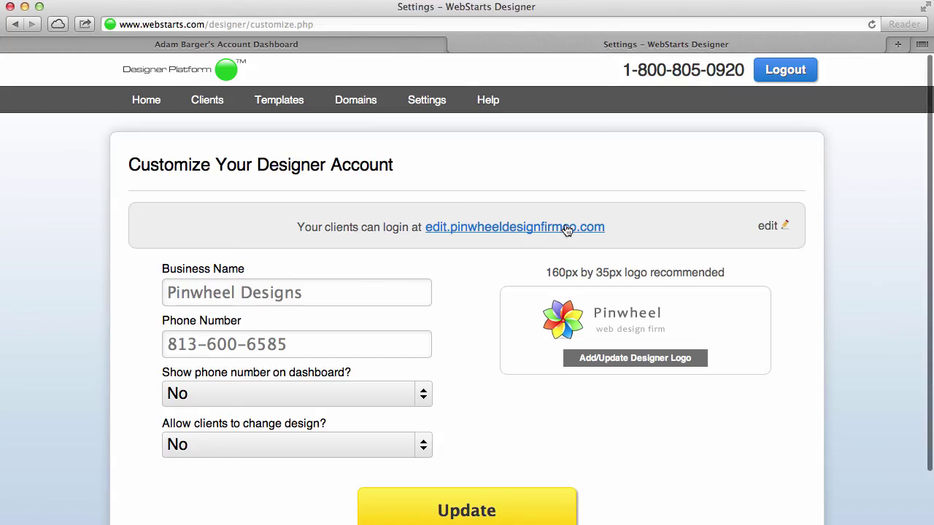
# Go to Clients, open the client's Edit Site dashboard, then close it.
pyautogui.click(210, 102)
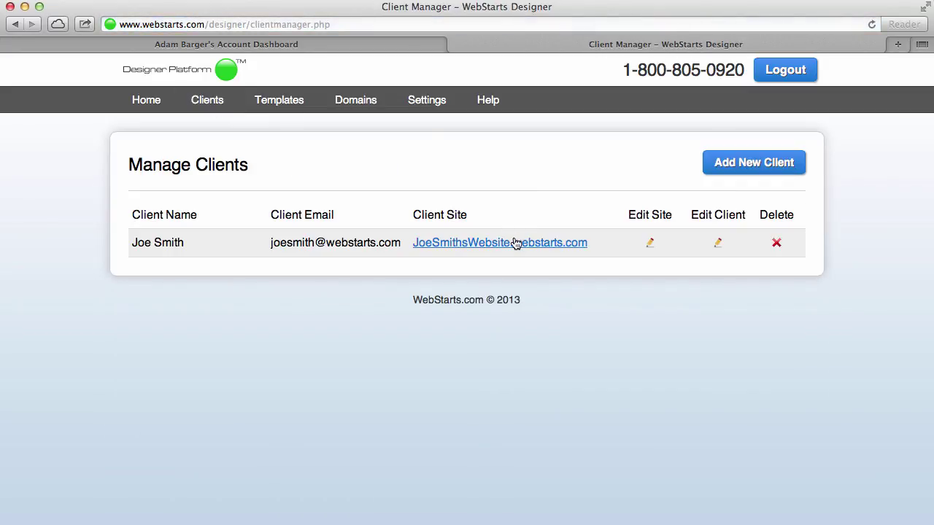
pyautogui.click(650, 243)
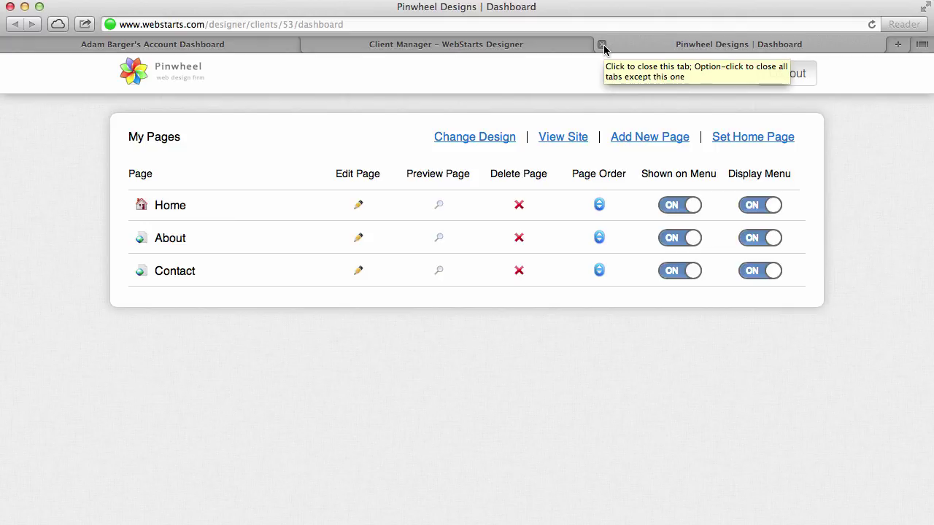
pyautogui.click(603, 45)
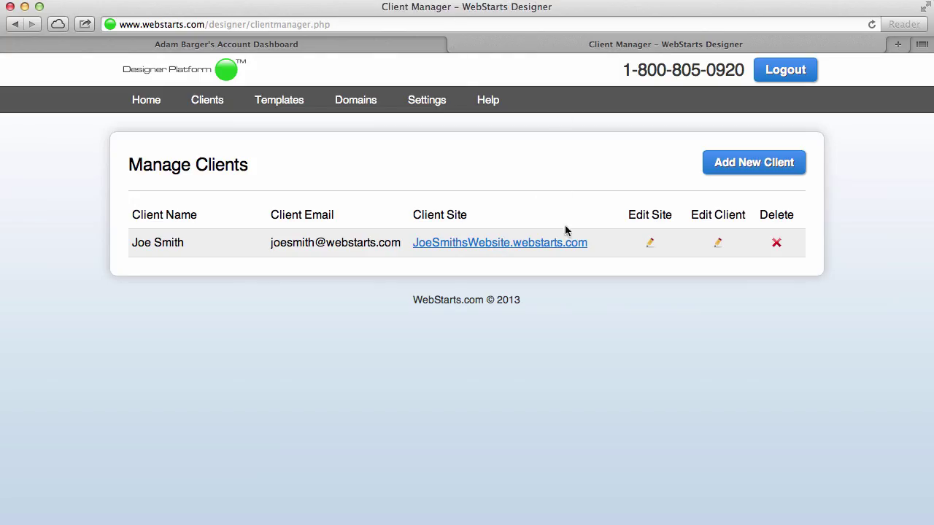